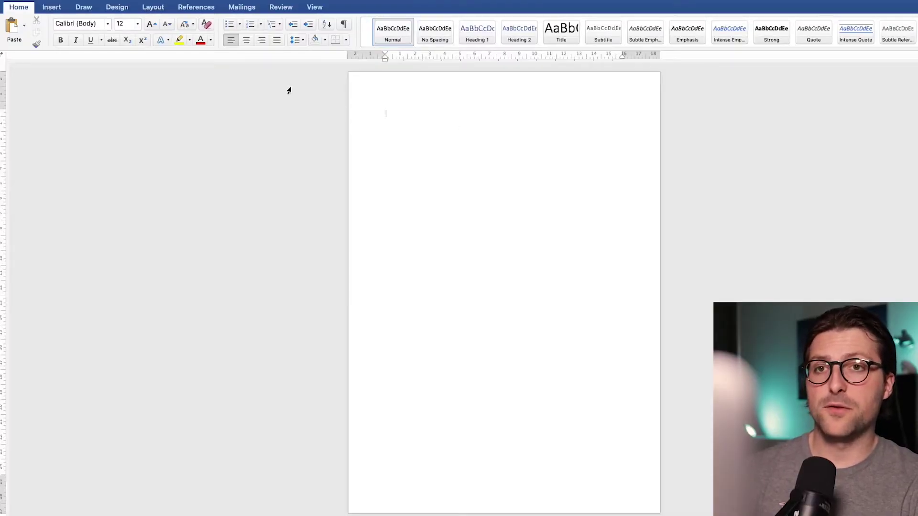
# - Apply the Narrow margin preset to the blank page from the Layout tab
pyautogui.click(156, 10)
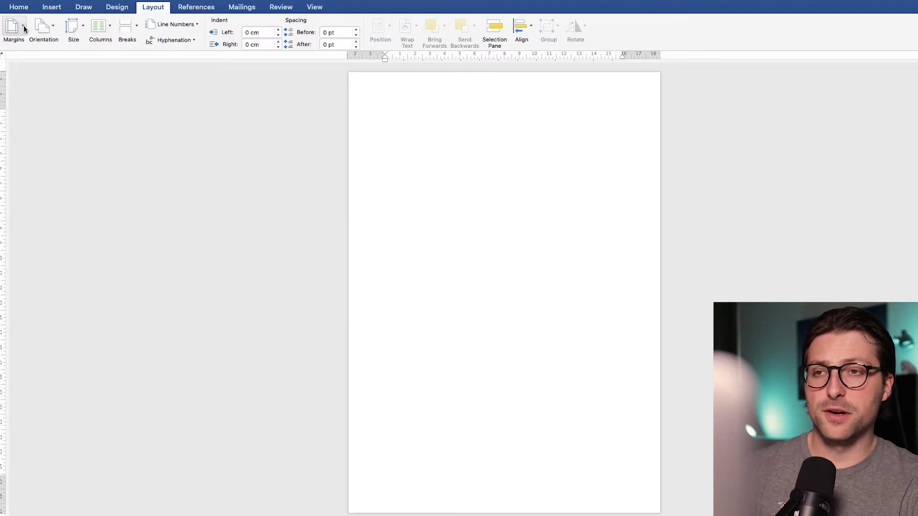
pyautogui.click(23, 27)
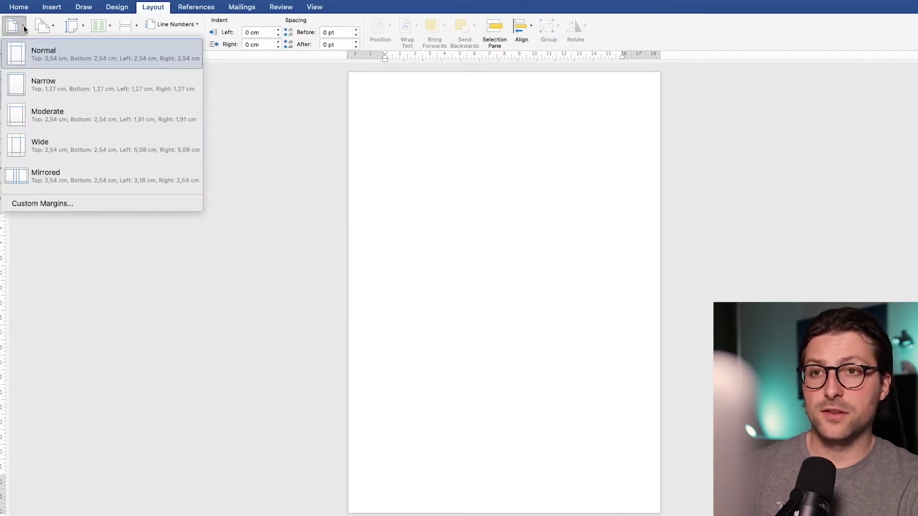
pyautogui.click(63, 84)
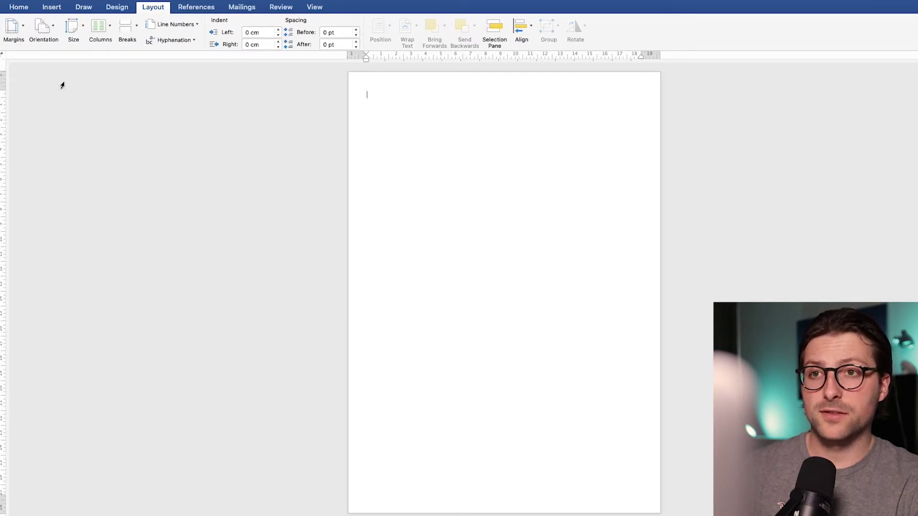
# - Draw full-width rectangles: a tall bar across the page top and a thin one along the bottom
pyautogui.click(52, 7)
pyautogui.click(152, 29)
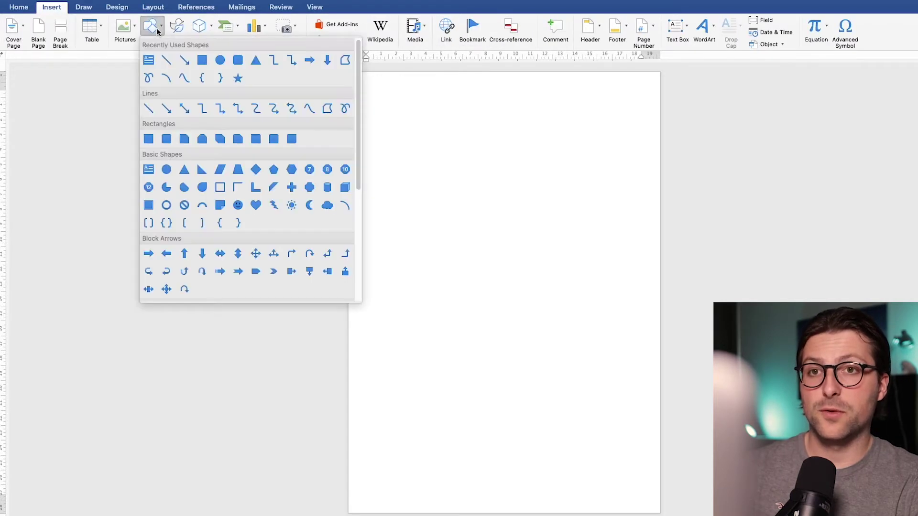
pyautogui.click(185, 60)
pyautogui.moveTo(350, 75)
pyautogui.mouseDown()
pyautogui.moveTo(654, 121)
pyautogui.moveTo(659, 132)
pyautogui.moveTo(662, 103)
pyautogui.mouseUp()
pyautogui.moveTo(350, 101); pyautogui.dragTo(347, 101)
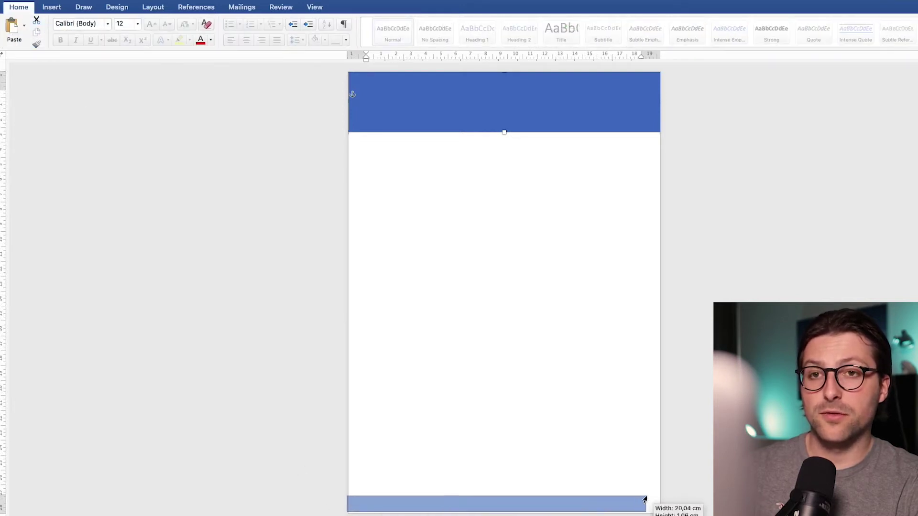
pyautogui.moveTo(350, 511); pyautogui.dragTo(660, 496)
pyautogui.moveTo(351, 504); pyautogui.dragTo(347, 504)
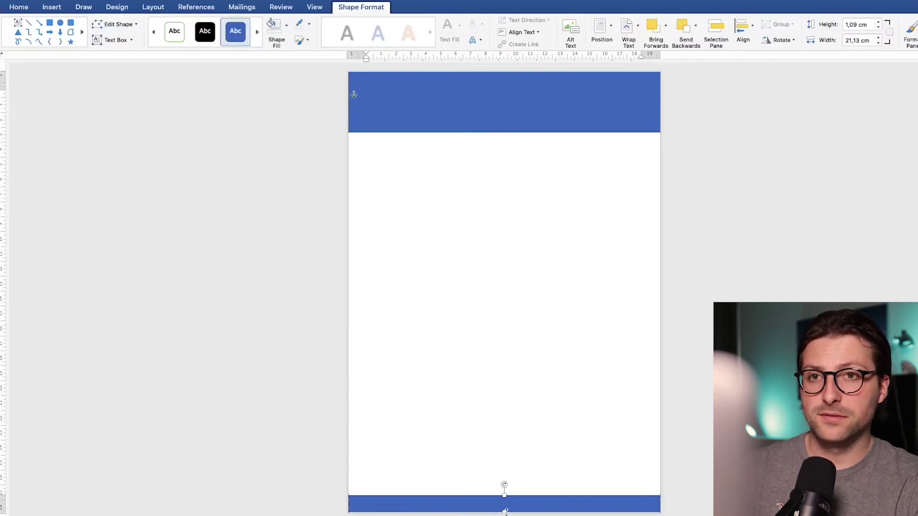
pyautogui.moveTo(506, 495); pyautogui.dragTo(504, 501)
# - Fill both the top and bottom bars with light grey
pyautogui.click(515, 125)
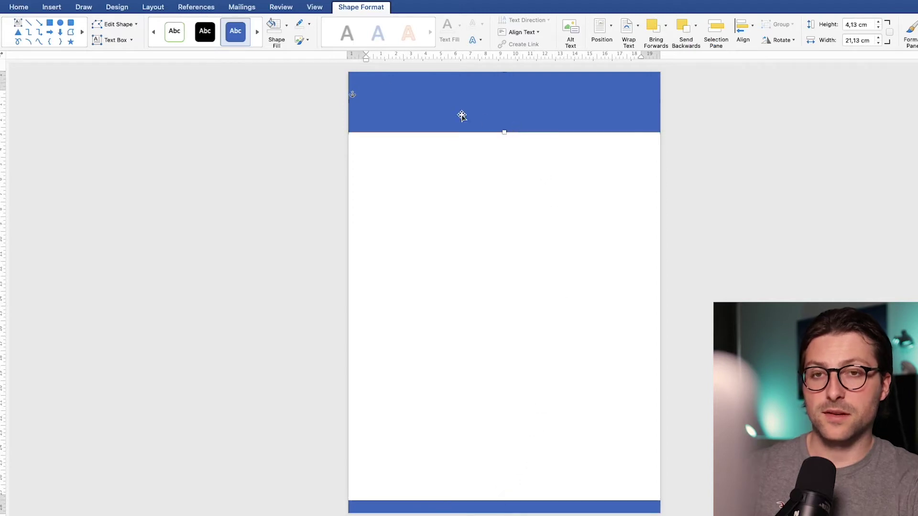
pyautogui.click(286, 28)
pyautogui.click(292, 76)
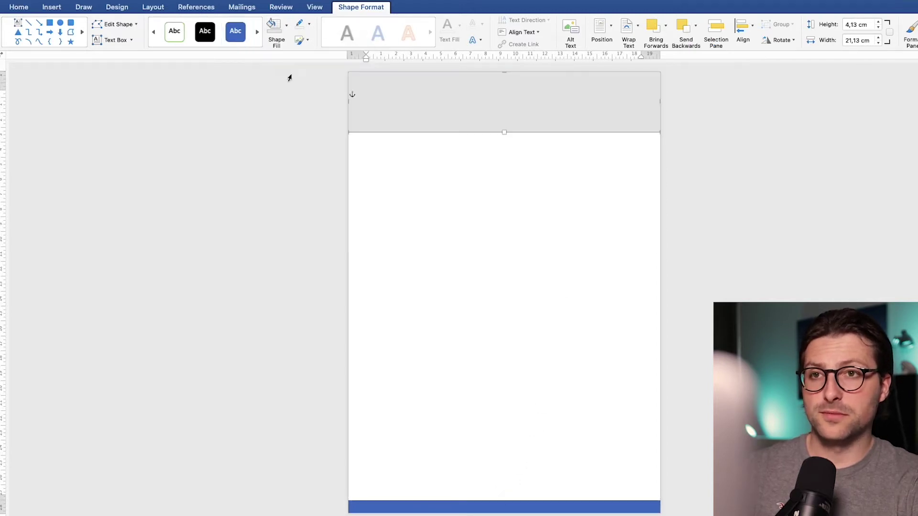
pyautogui.click(467, 503)
pyautogui.click(275, 27)
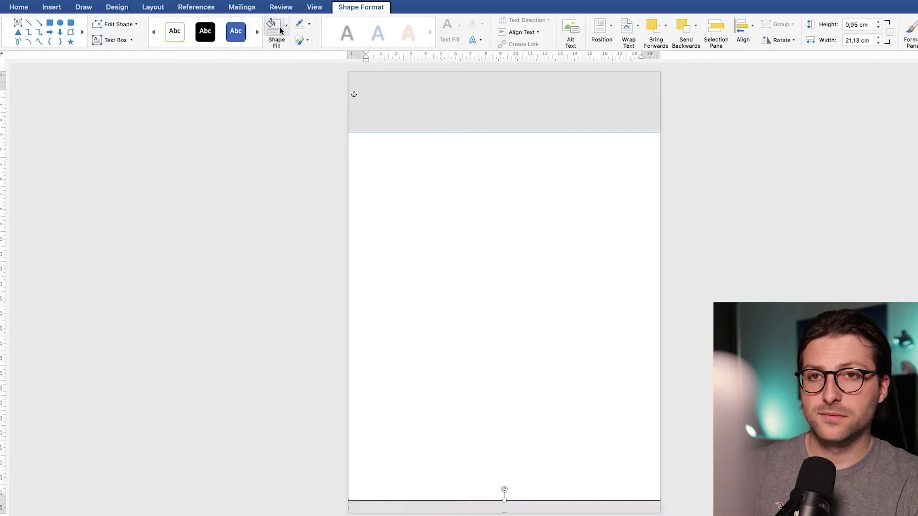
# - Remove the outlines from both grey bars and return to the document text
pyautogui.click(309, 27)
pyautogui.click(315, 43)
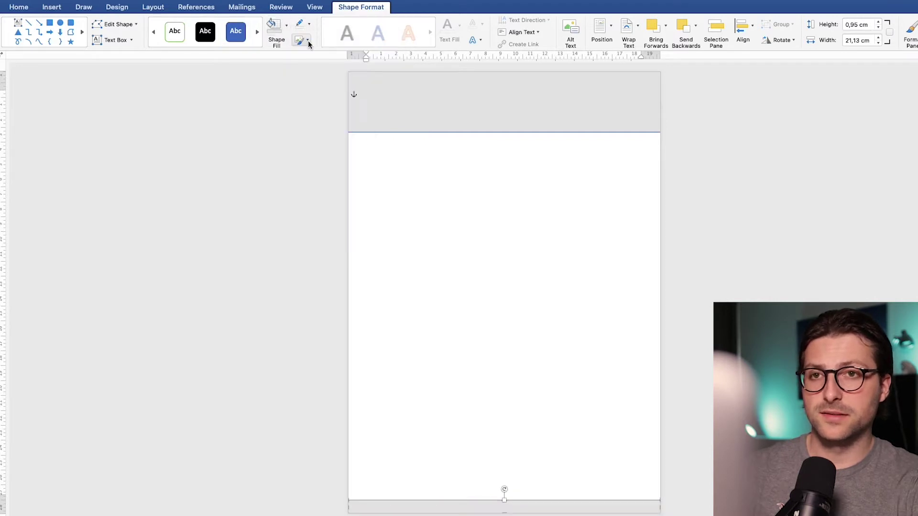
pyautogui.click(424, 82)
pyautogui.click(310, 28)
pyautogui.click(315, 41)
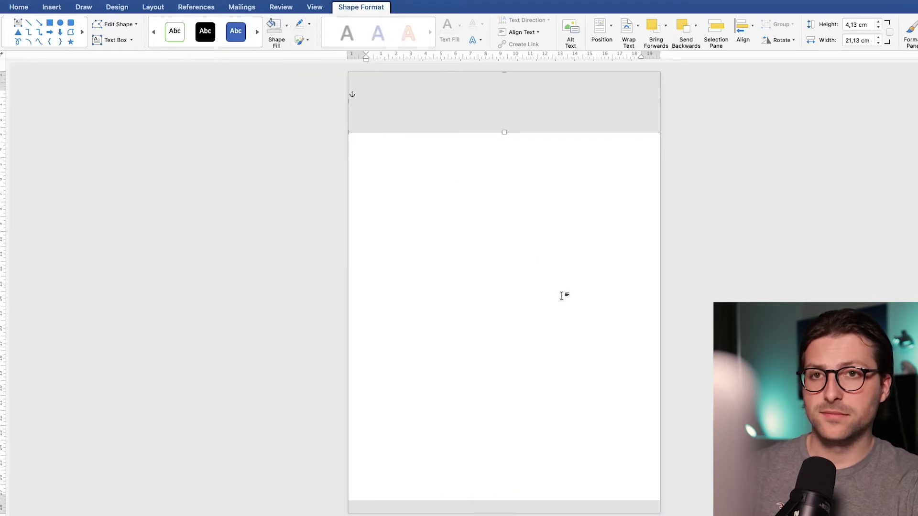
pyautogui.scroll(2, 505, 287)
pyautogui.scroll(2, 504, 287)
pyautogui.scroll(2, 504, 287)
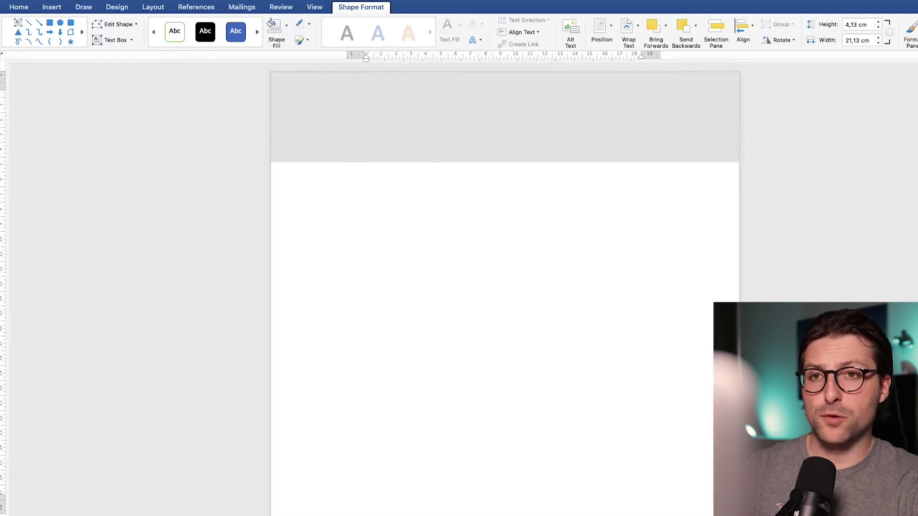
pyautogui.scroll(2, 504, 287)
pyautogui.click(705, 354)
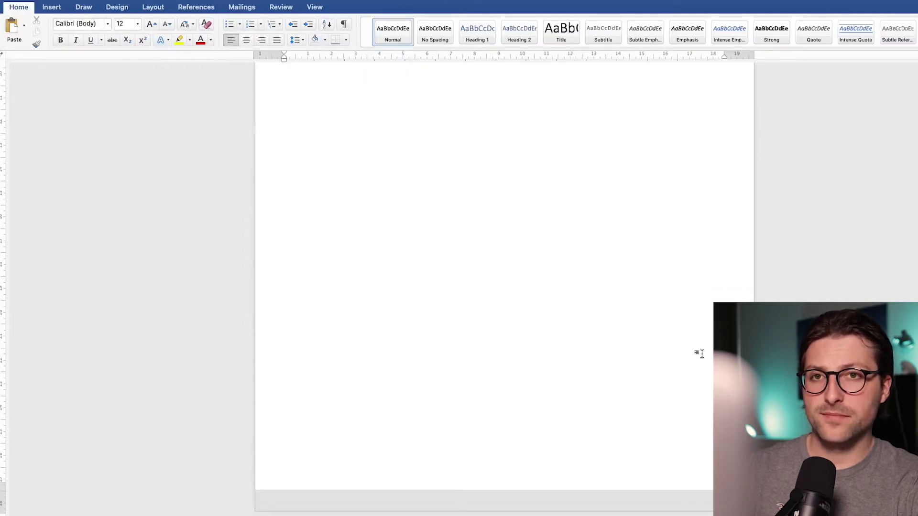
# - Draw a text box over the header with no fill and no outline, shortened to fit the bar
pyautogui.click(52, 7)
pyautogui.click(158, 34)
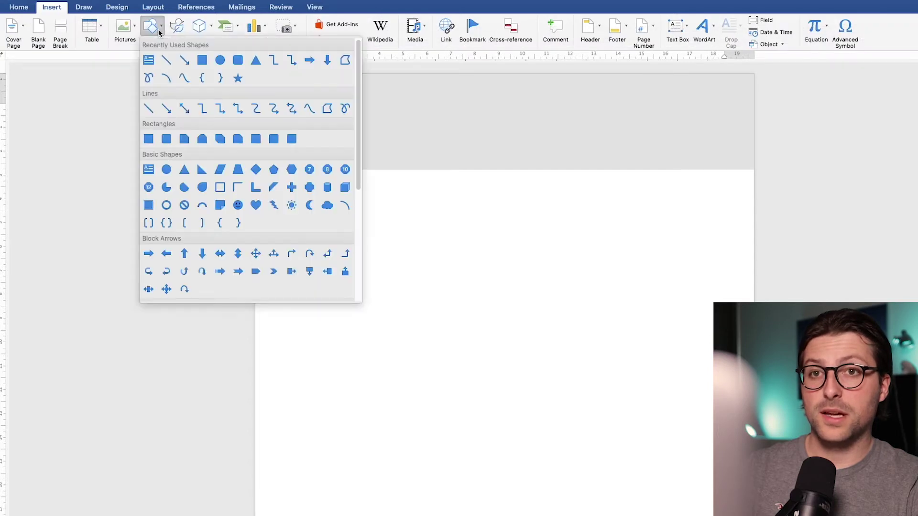
pyautogui.click(149, 59)
pyautogui.moveTo(259, 80); pyautogui.dragTo(751, 164)
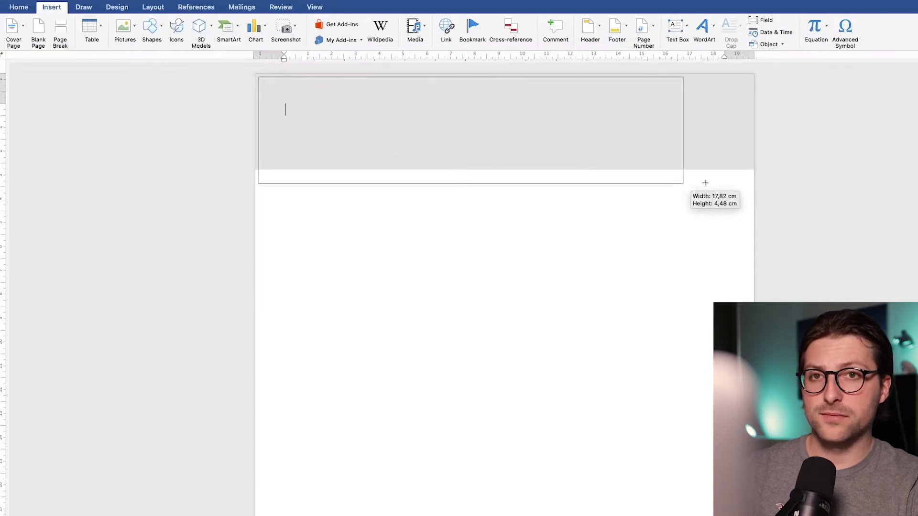
pyautogui.click(287, 25)
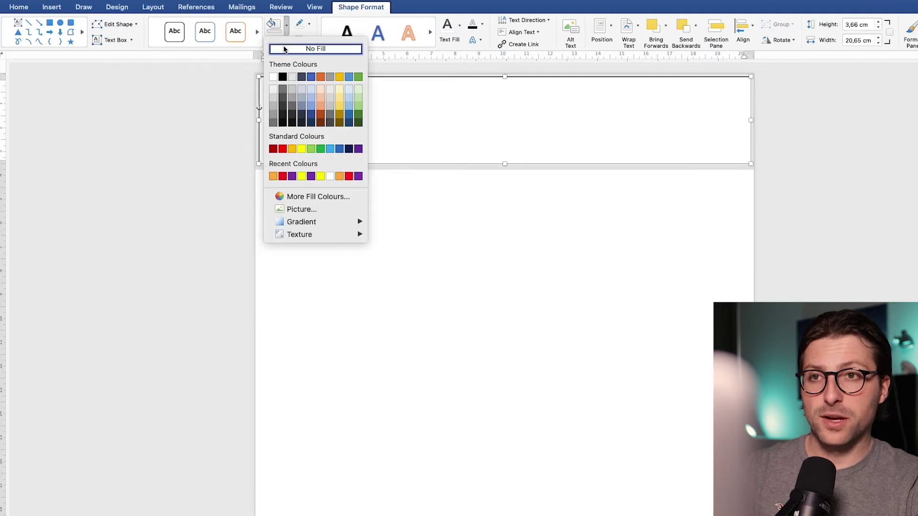
pyautogui.click(296, 48)
pyautogui.click(309, 32)
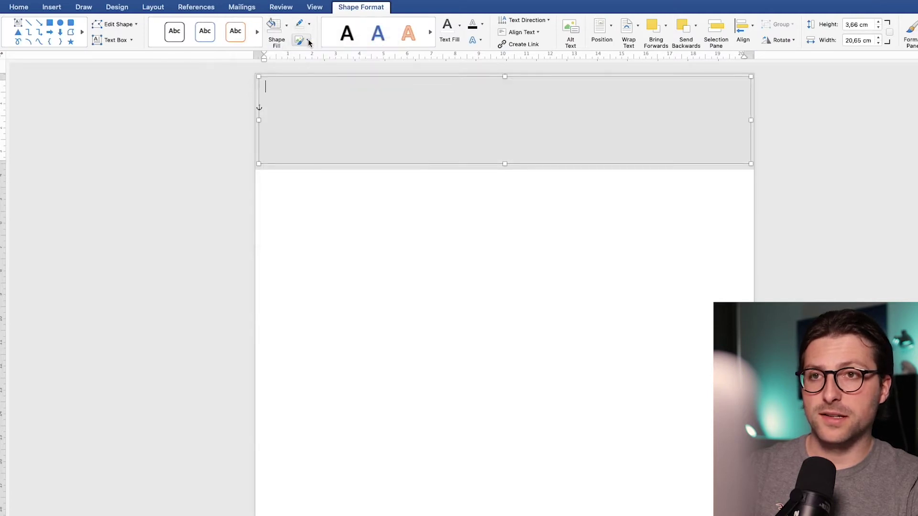
pyautogui.moveTo(504, 164); pyautogui.dragTo(505, 137)
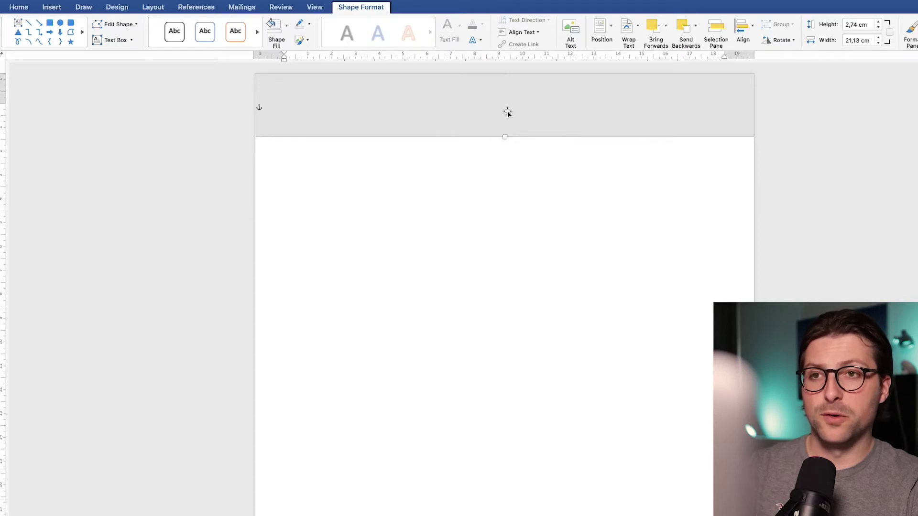
# - Group the text box with the grey header bar and place the caret inside it
pyautogui.click(508, 112)
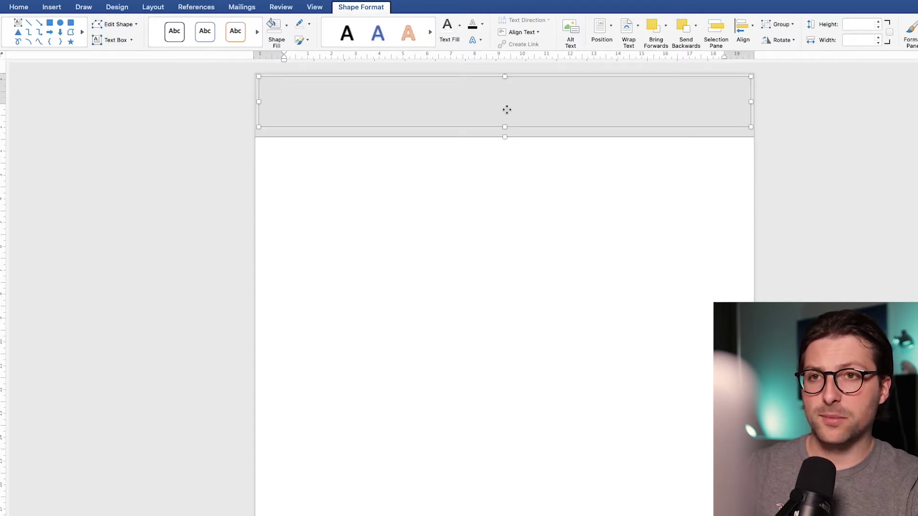
pyautogui.rightClick(508, 112)
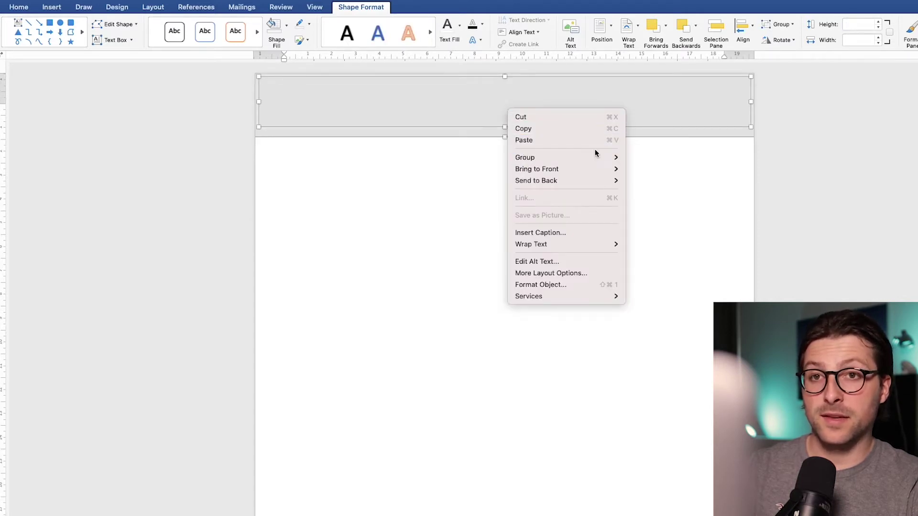
pyautogui.moveTo(545, 157)
pyautogui.click(640, 157)
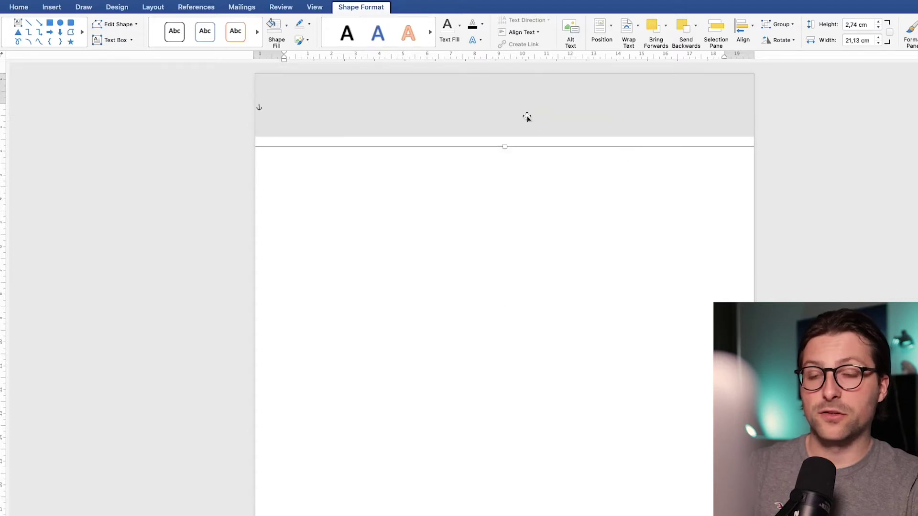
pyautogui.click(490, 98)
pyautogui.write('Name Surname')
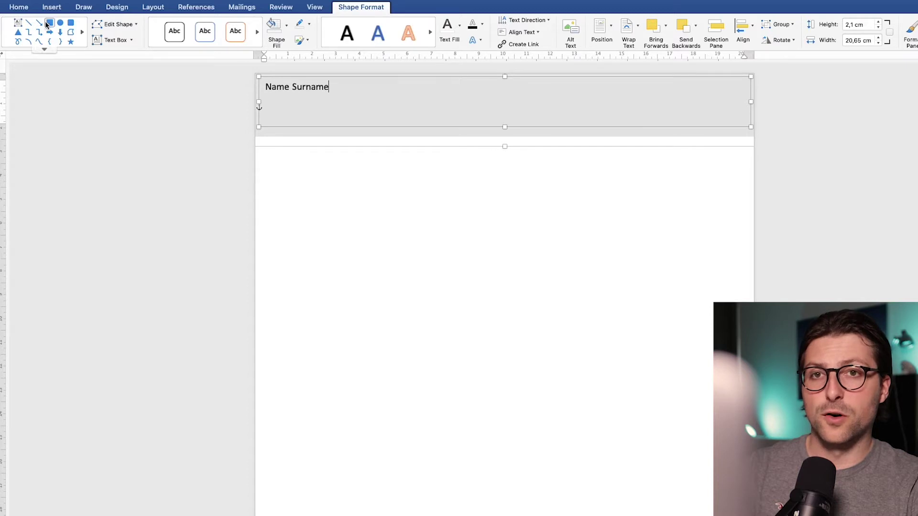
# - Centre 'Name Surname' and make it bold at 24 pt
pyautogui.click(18, 7)
pyautogui.click(247, 41)
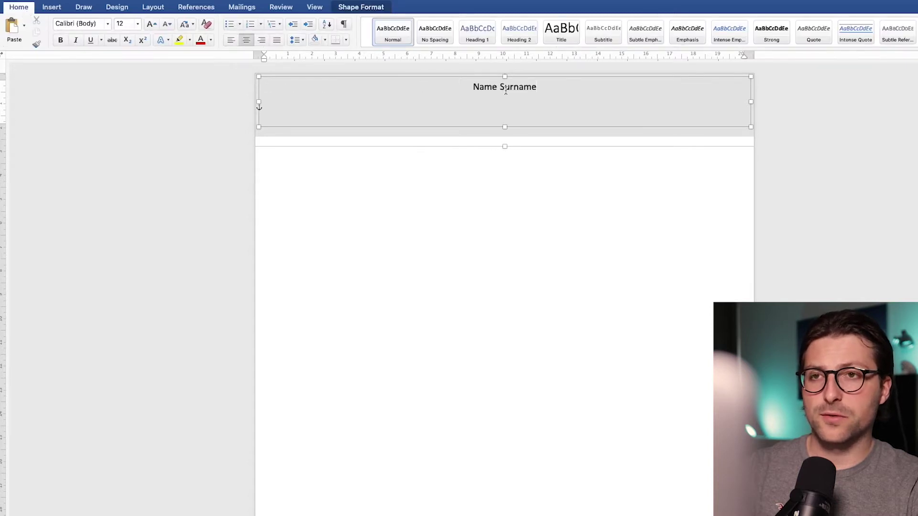
pyautogui.moveTo(535, 87); pyautogui.dragTo(480, 88)
pyautogui.click(125, 24)
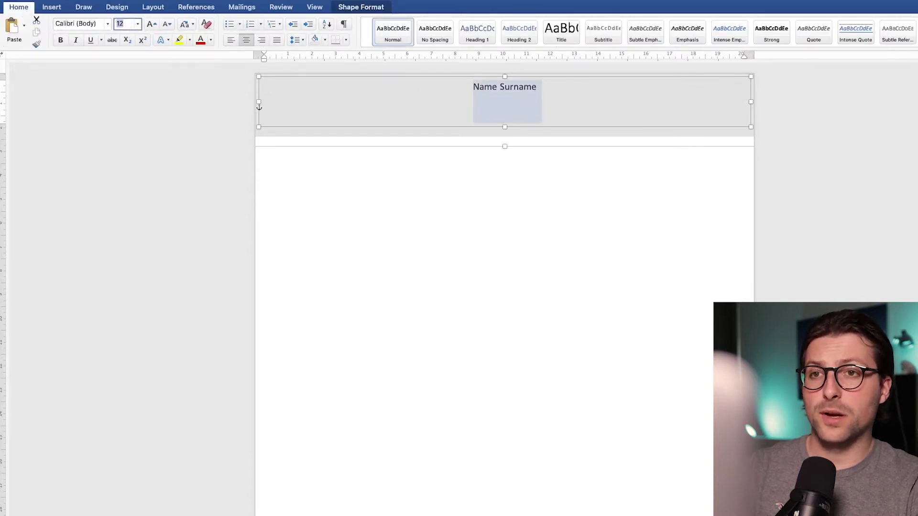
pyautogui.write('24')
pyautogui.press('Return')
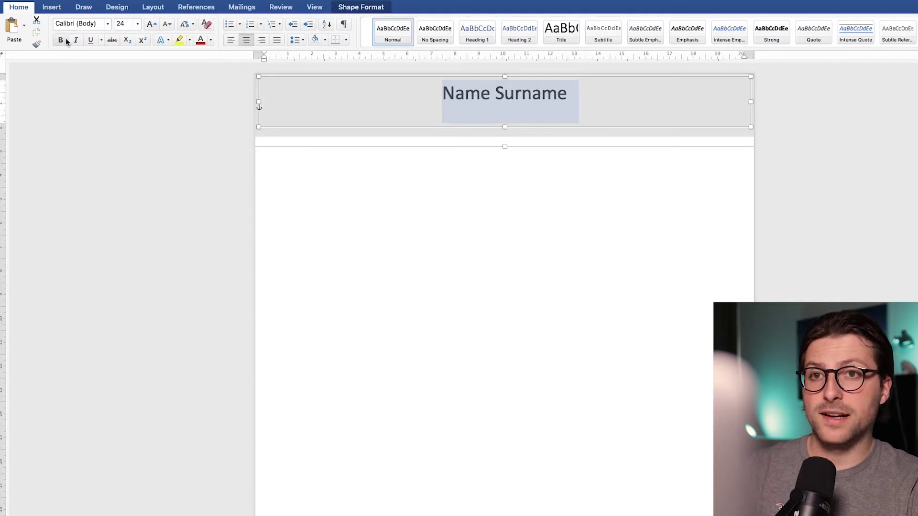
pyautogui.click(62, 41)
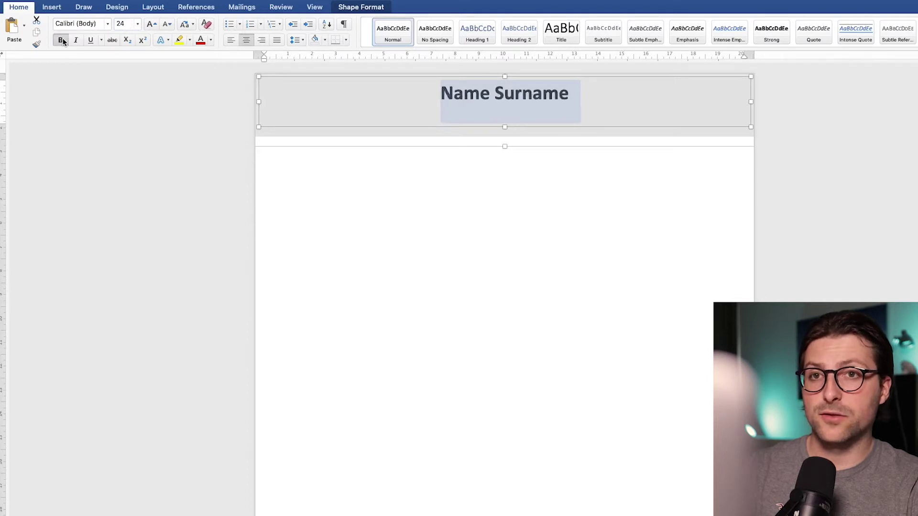
pyautogui.click(506, 110)
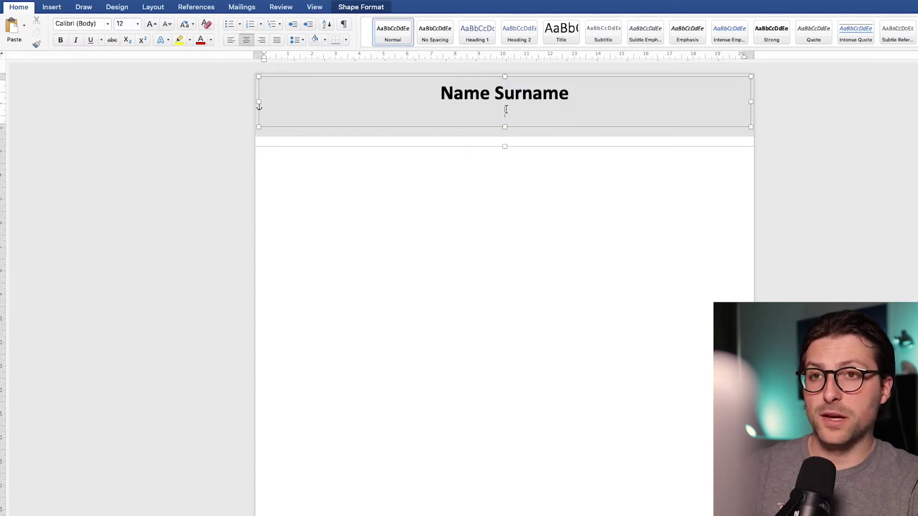
pyautogui.write('Los A')
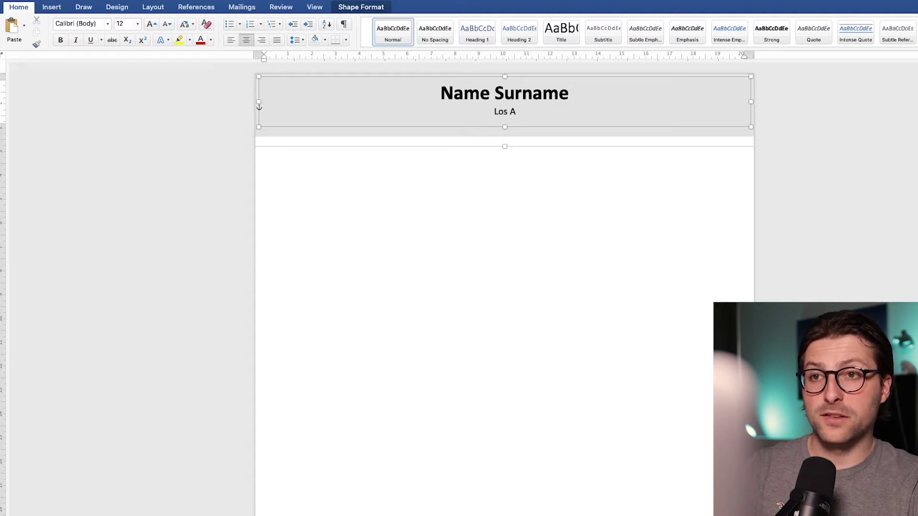
pyautogui.write('ngeles, CA | namesu')
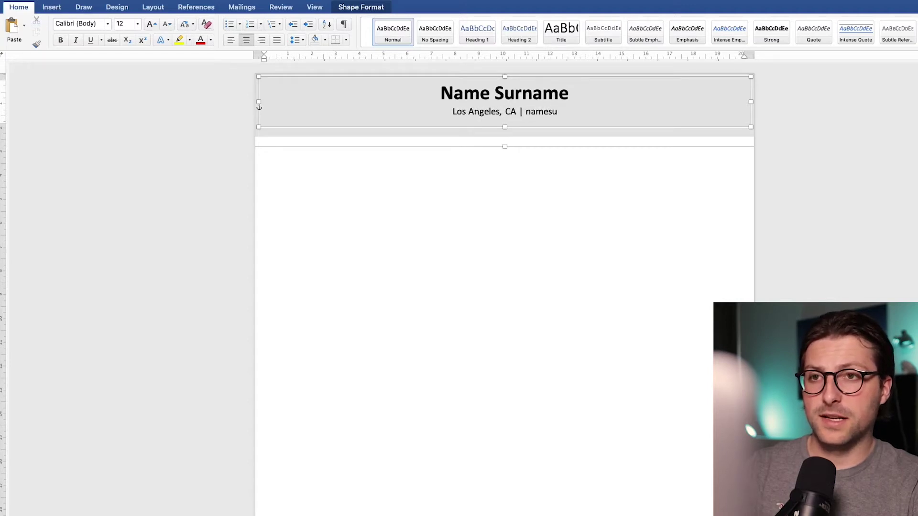
pyautogui.write('rname@email.com')
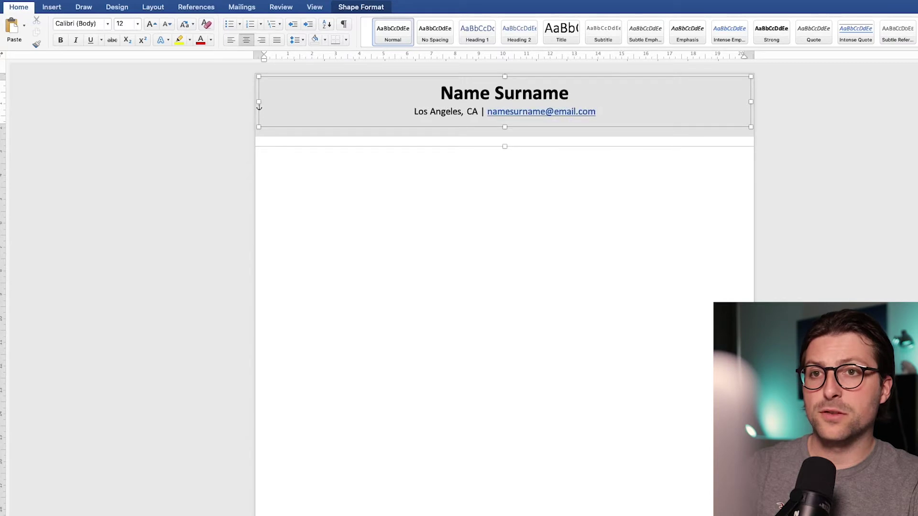
pyautogui.hotkey('ctrl', 'z')
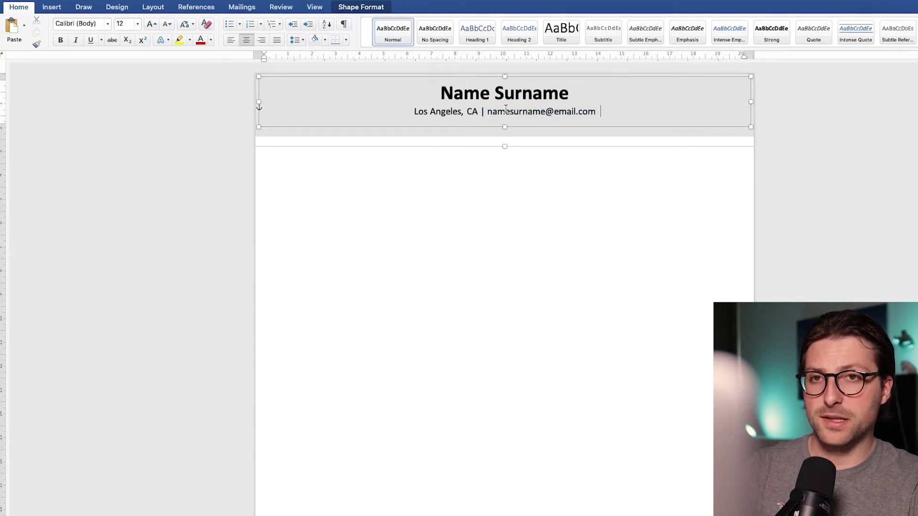
pyautogui.write('| +[000]-000-000')
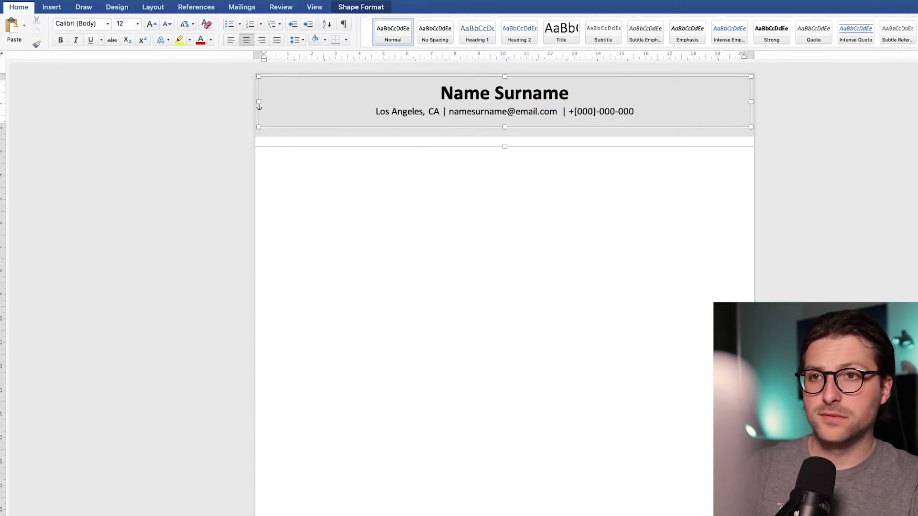
pyautogui.write('0 | linkedin.com/')
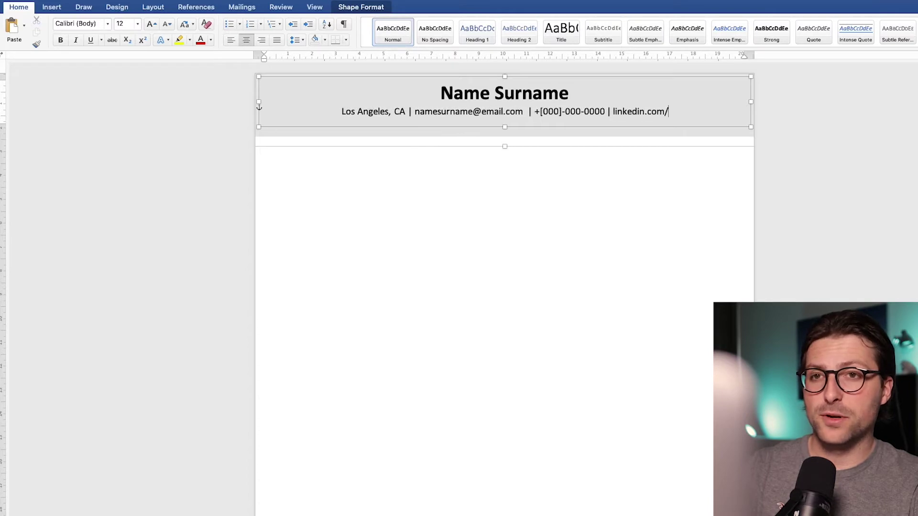
pyautogui.write('username')
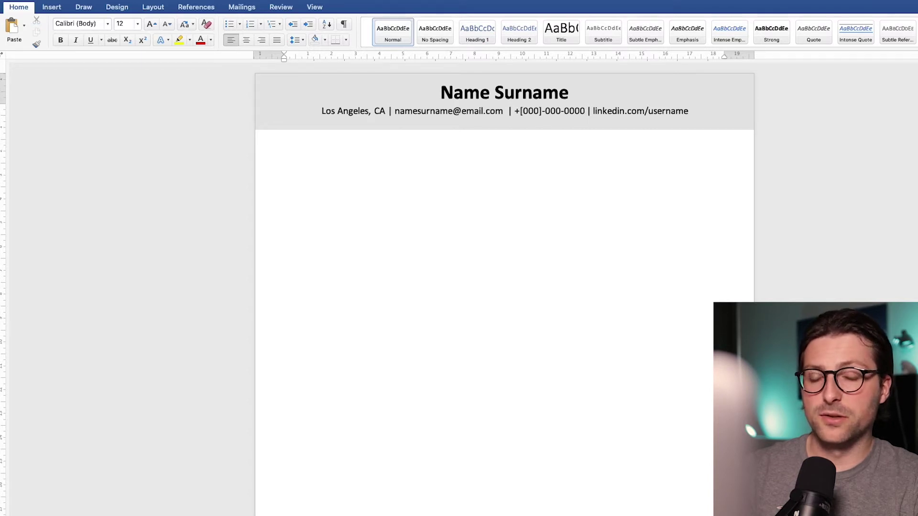
# - Type the headings SUMMARY, SKILLS, EXPERIENCE, EDUCATION and INTERESTS on separate lines below the header
pyautogui.write('MMARY')
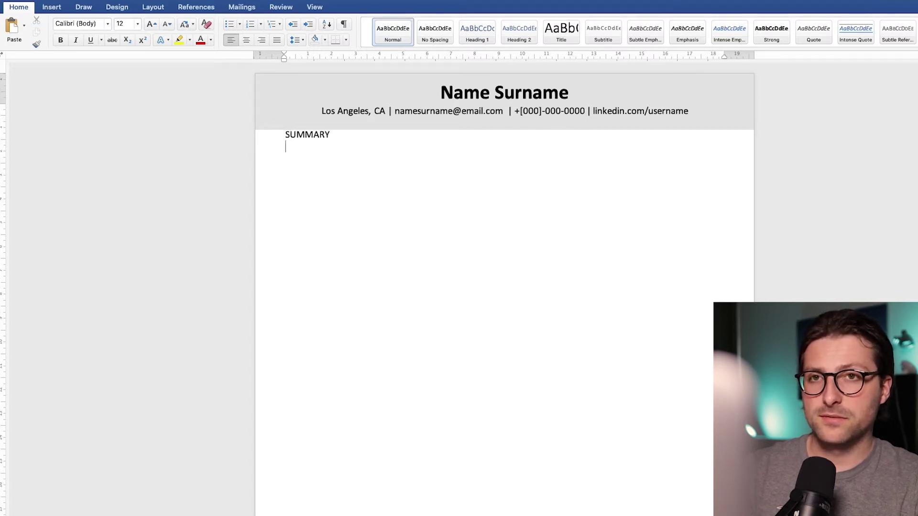
pyautogui.write('PERIEN')
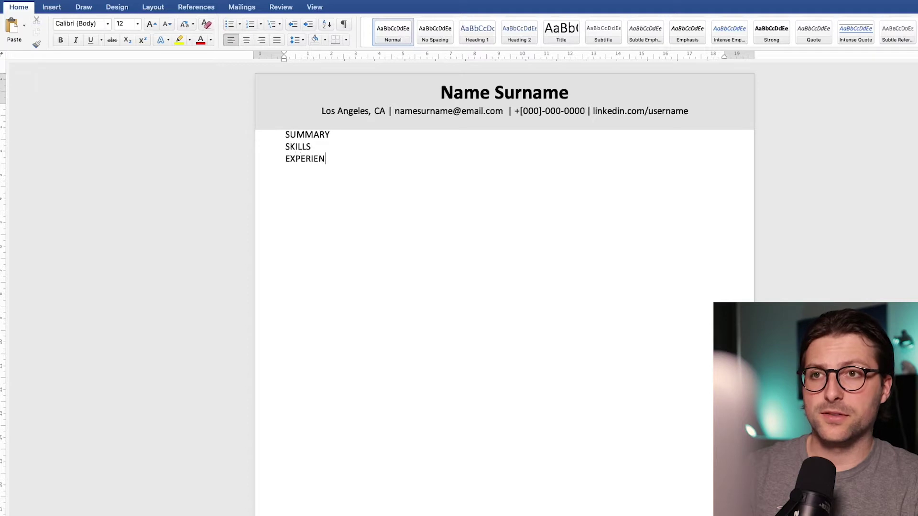
pyautogui.write('INTERESTS')
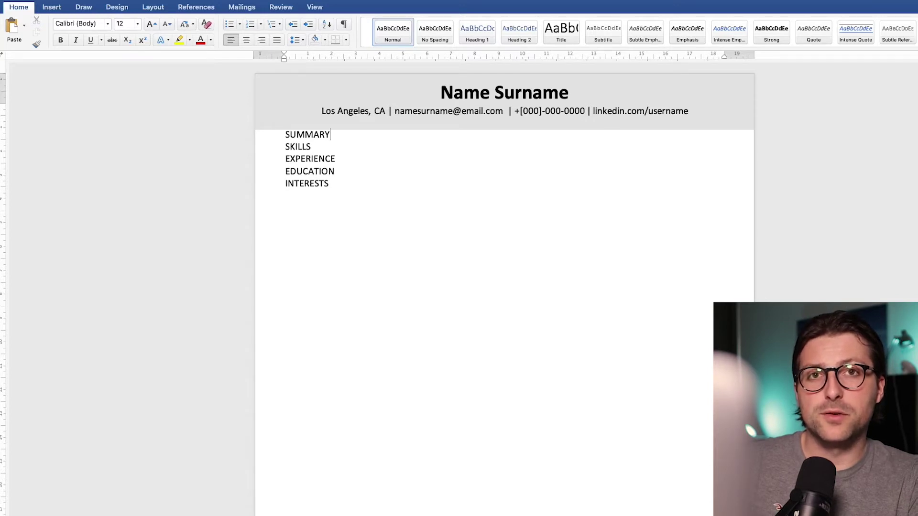
pyautogui.press('Return')
# - Insert blank lines between the section headings to space them out
pyautogui.press('Return')
pyautogui.press('Down')
pyautogui.press('End')
pyautogui.press('Return')
pyautogui.press('Return')
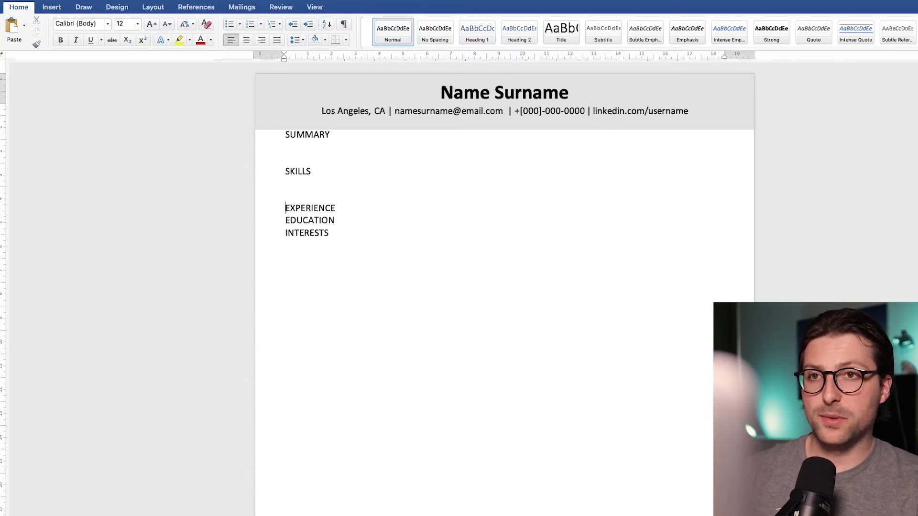
pyautogui.press('End')
pyautogui.press('Return')
pyautogui.press('Return')
pyautogui.press('Return')
pyautogui.press('Return')
pyautogui.press('Up')
pyautogui.press('Up')
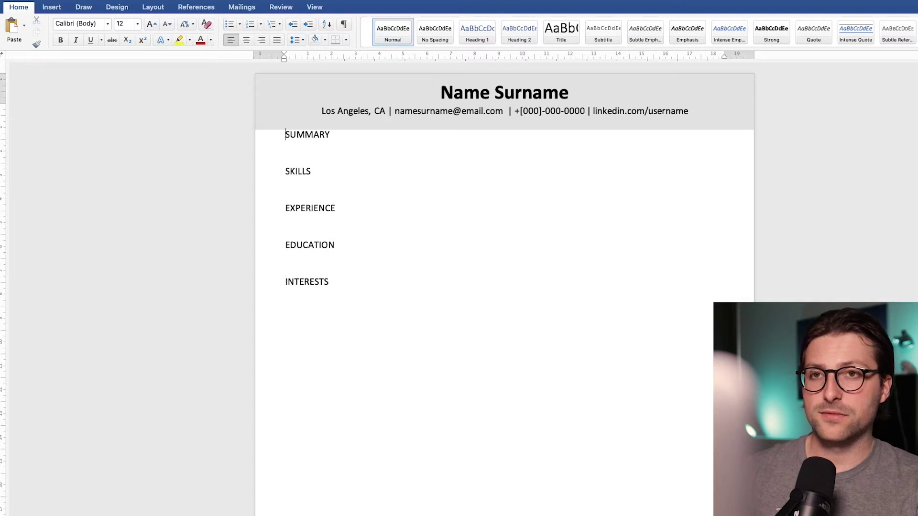
# - Make SUMMARY bold with 12 pt paragraph spacing before and after
pyautogui.hotkey('shift', 'End')
pyautogui.hotkey('ctrl', 'b')
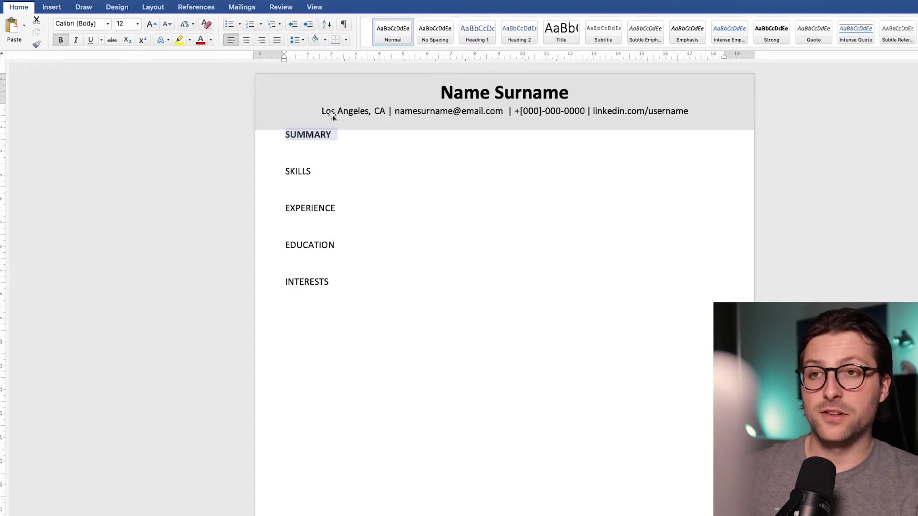
pyautogui.click(301, 42)
pyautogui.click(301, 127)
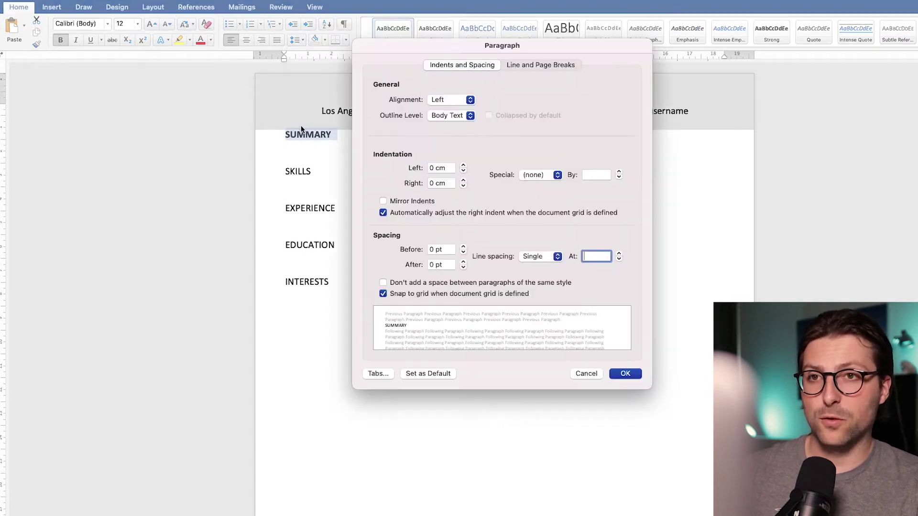
pyautogui.click(463, 247)
pyautogui.click(464, 262)
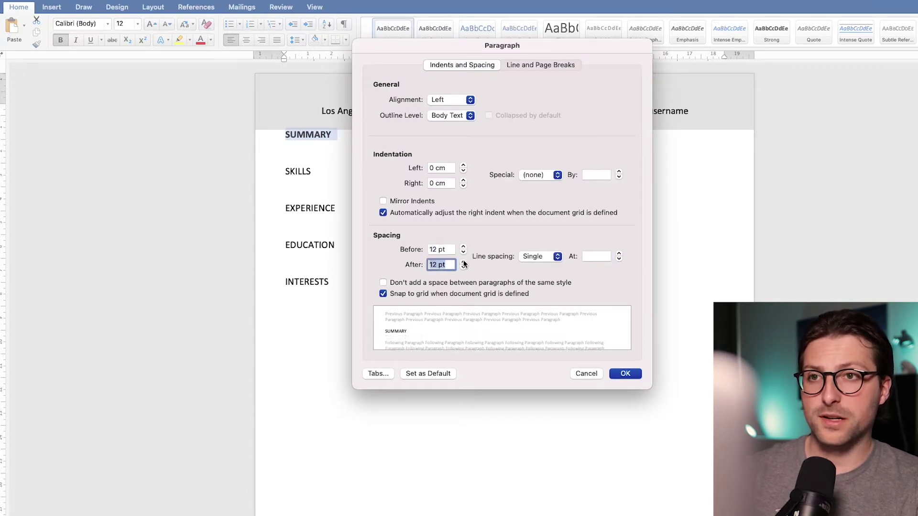
pyautogui.click(620, 372)
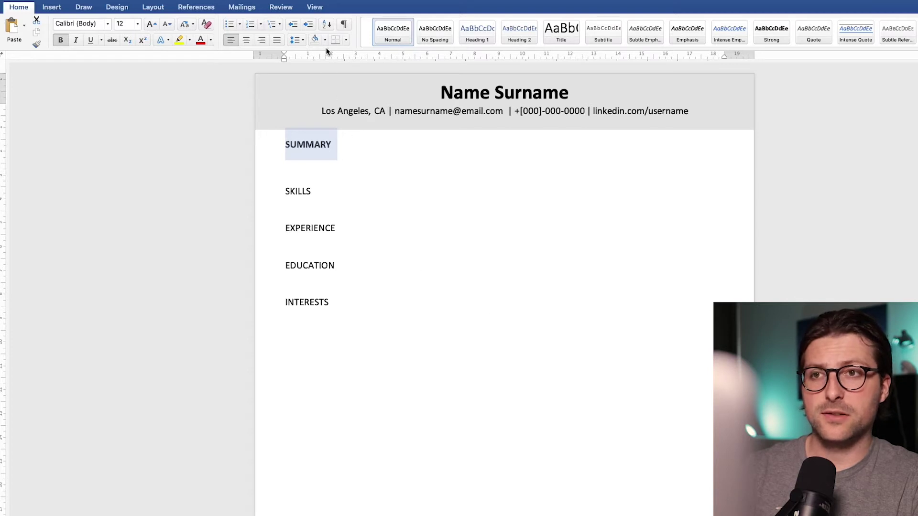
# - Give the SUMMARY heading top and bottom borders and a larger font size
pyautogui.click(346, 41)
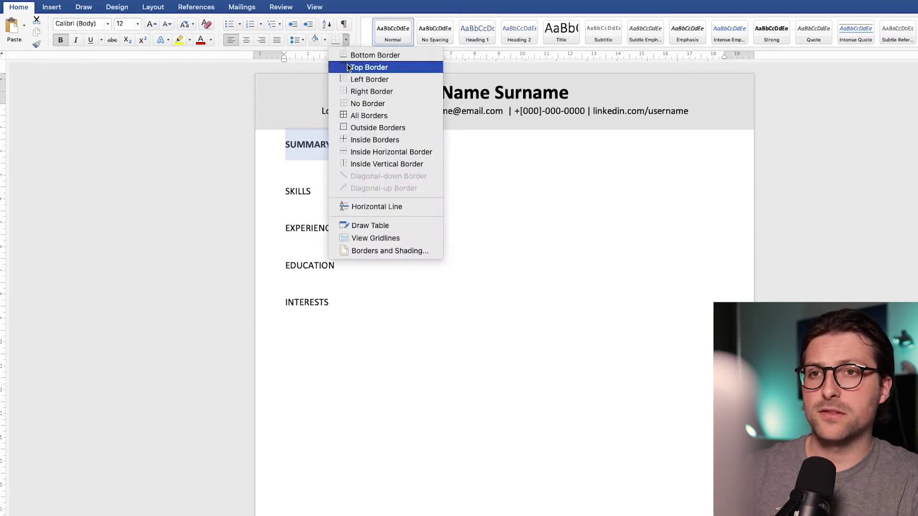
pyautogui.click(354, 67)
pyautogui.click(346, 42)
pyautogui.click(348, 56)
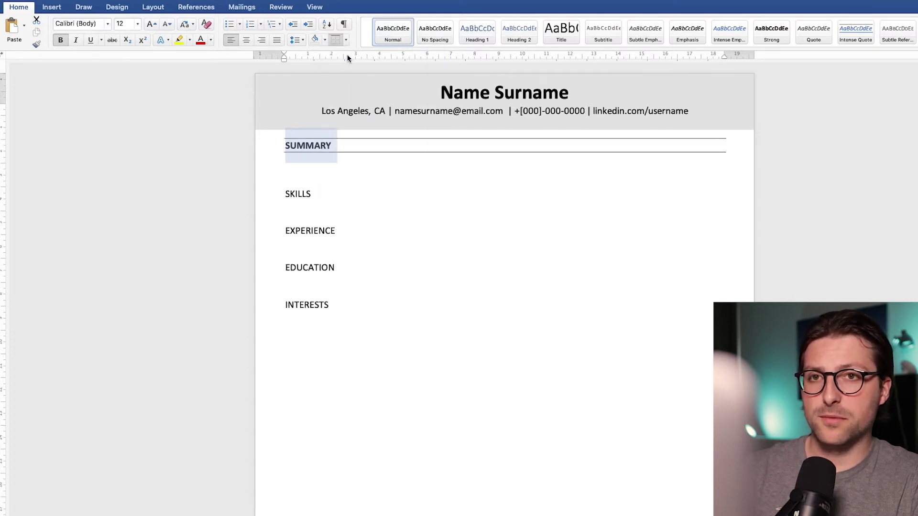
pyautogui.click(151, 26)
pyautogui.click(167, 25)
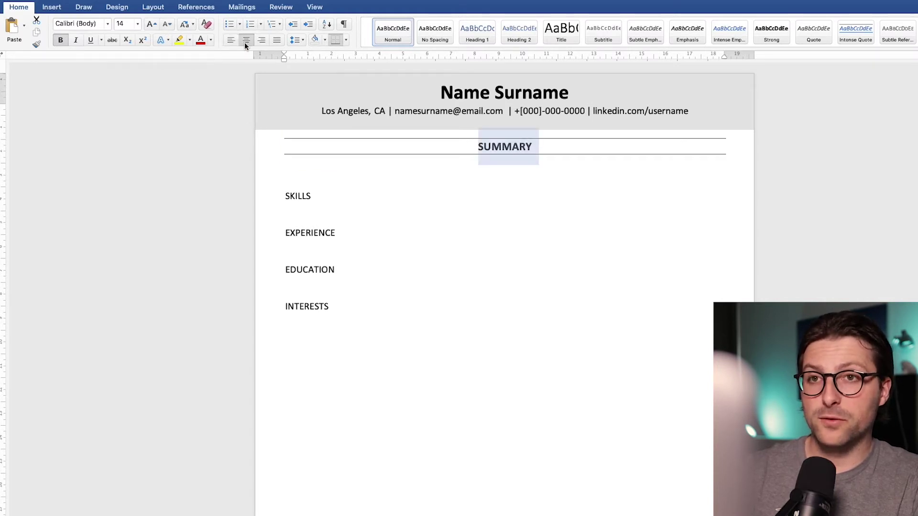
# - Copy the SUMMARY heading format to SKILLS, EXPERIENCE, EDUCATION and INTERESTS with Format Painter
pyautogui.click(499, 150)
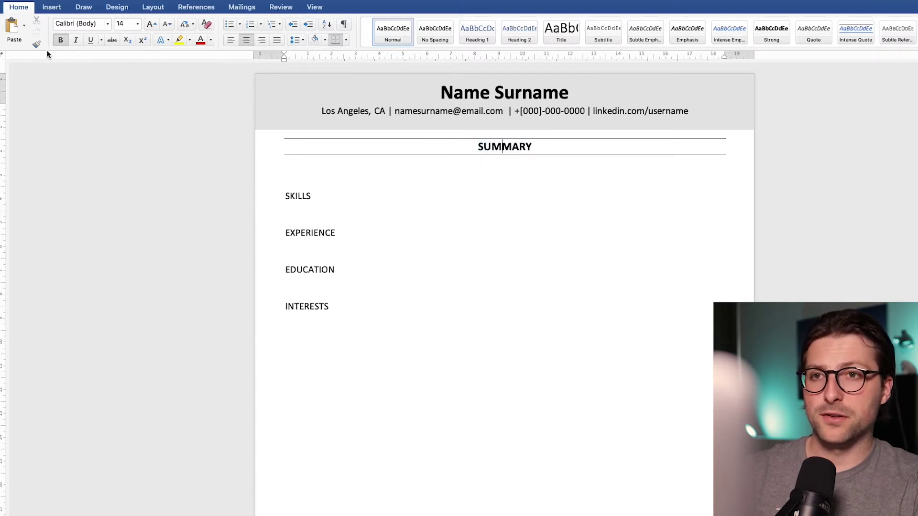
pyautogui.click(294, 199)
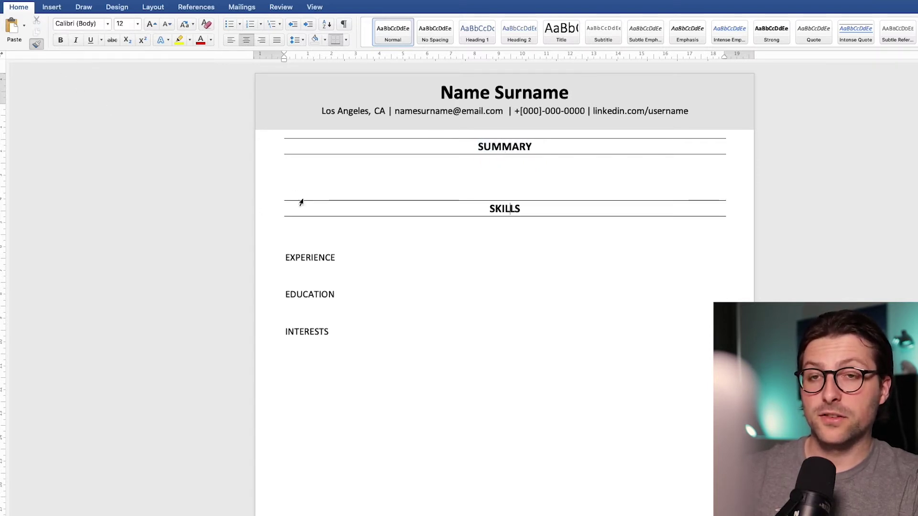
pyautogui.click(299, 257)
pyautogui.click(306, 316)
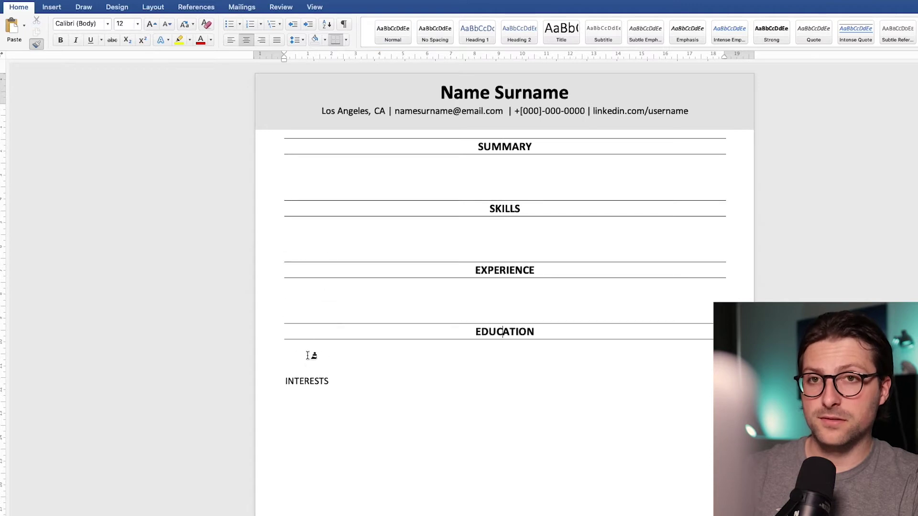
pyautogui.click(308, 383)
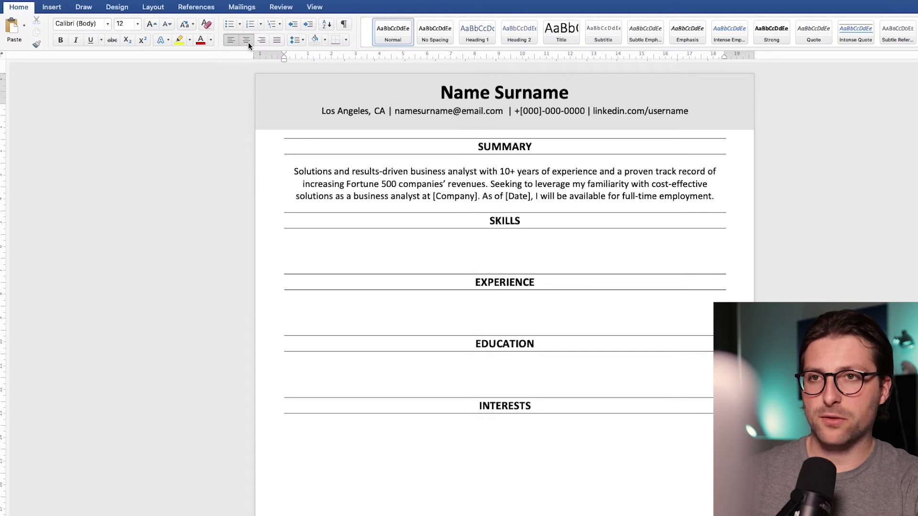
# - Centre the summary paragraph and trim the extra blank line under SKILLS
pyautogui.click(297, 256)
pyautogui.press('BackSpace')
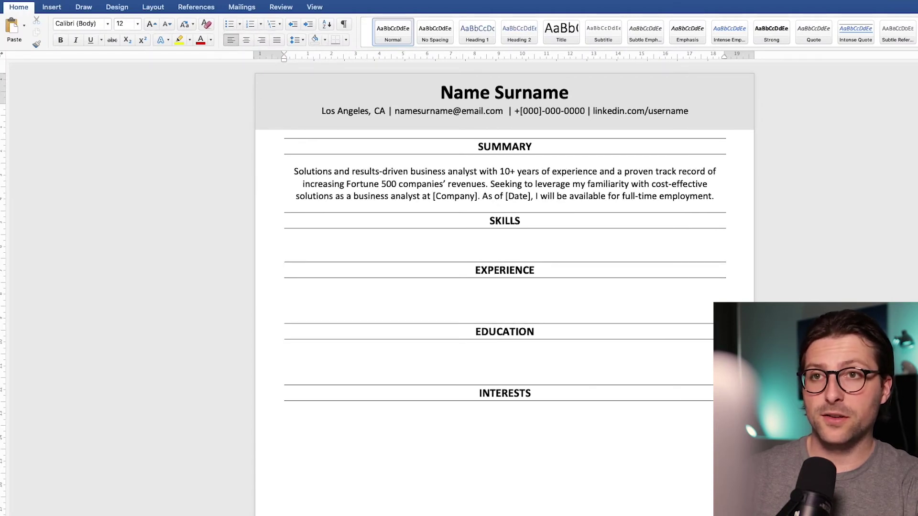
pyautogui.scroll(-3, 504, 287)
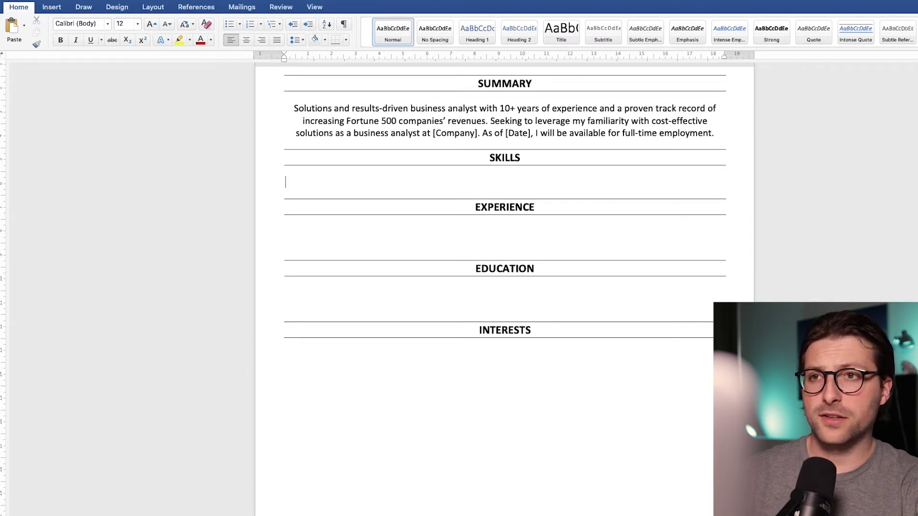
pyautogui.click(52, 7)
# - Insert a 3×1 table under SKILLS with left and right cell margins set to 0 cm
pyautogui.click(99, 32)
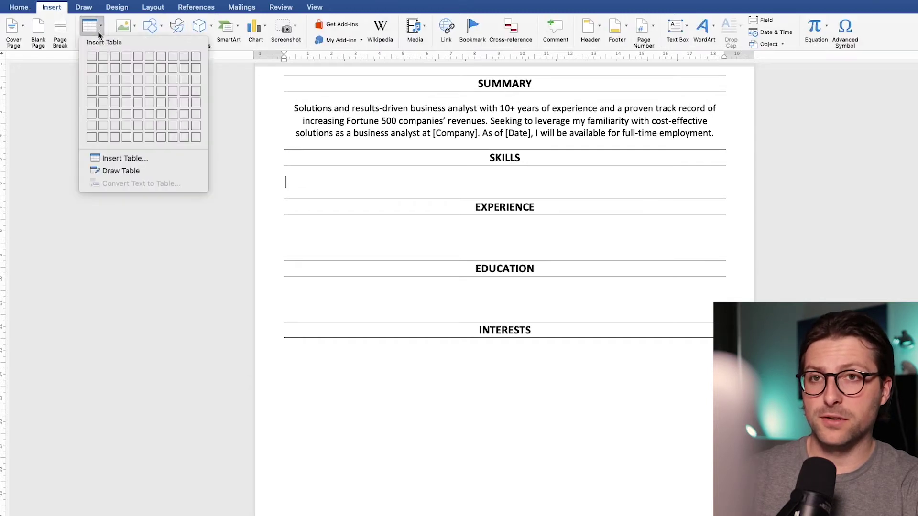
pyautogui.click(113, 56)
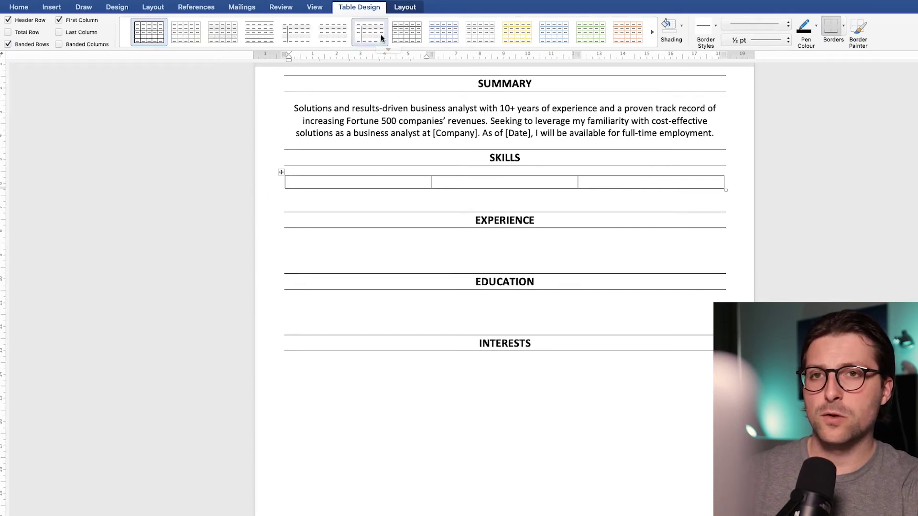
pyautogui.click(402, 8)
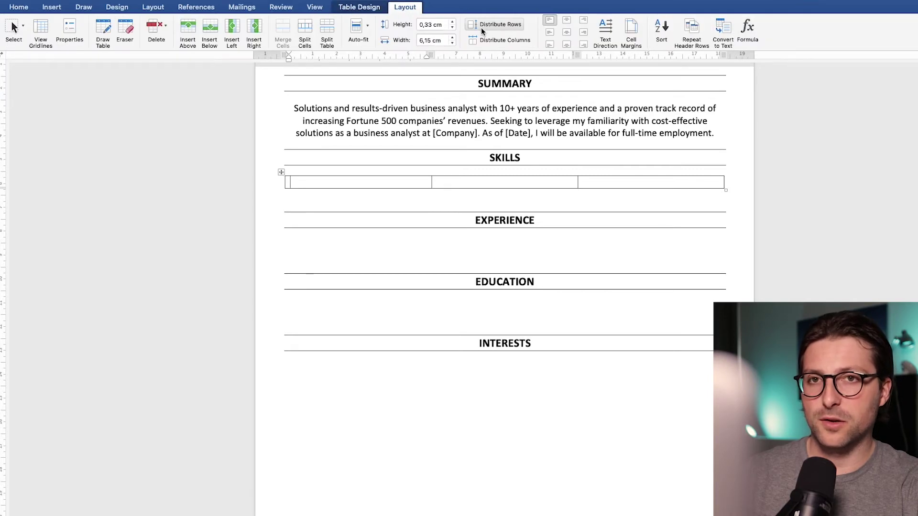
pyautogui.click(630, 32)
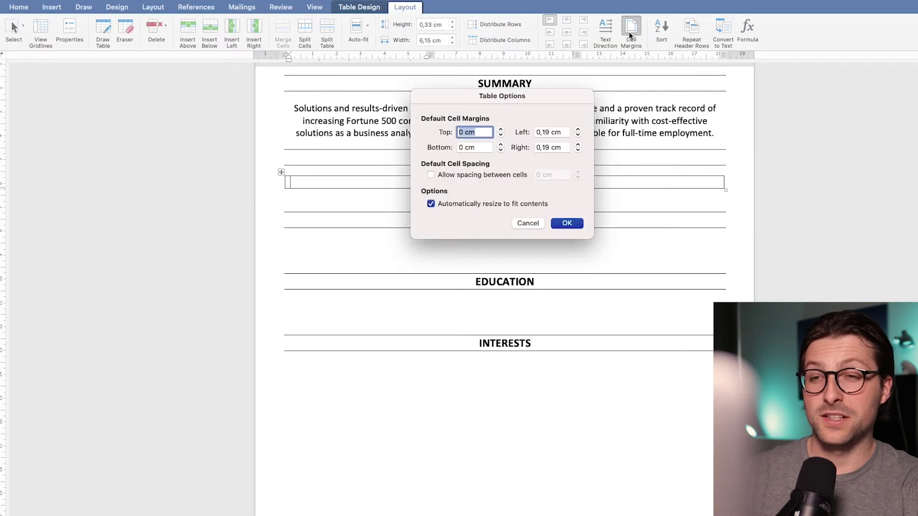
pyautogui.click(577, 136)
pyautogui.click(578, 151)
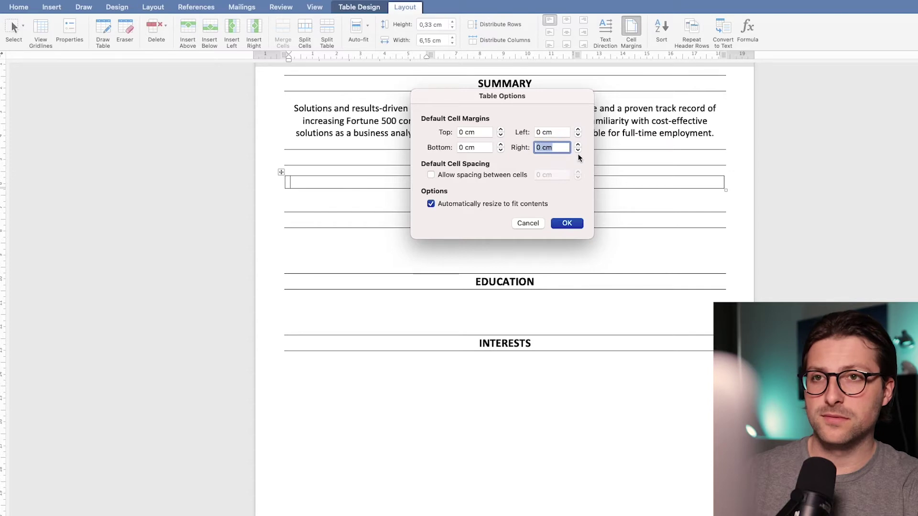
pyautogui.click(568, 221)
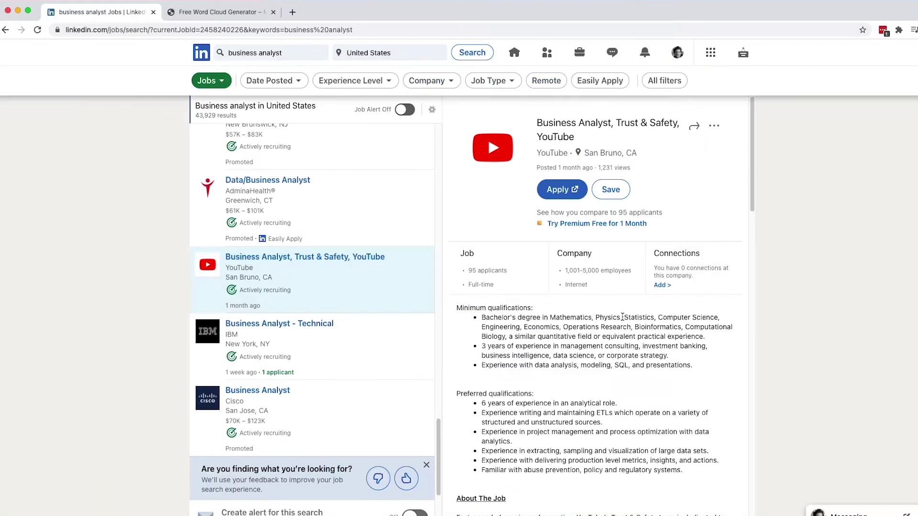
# - Select the description text of the YouTube Business Analyst, Trust & Safety posting on LinkedIn
pyautogui.moveTo(483, 319); pyautogui.dragTo(553, 385)
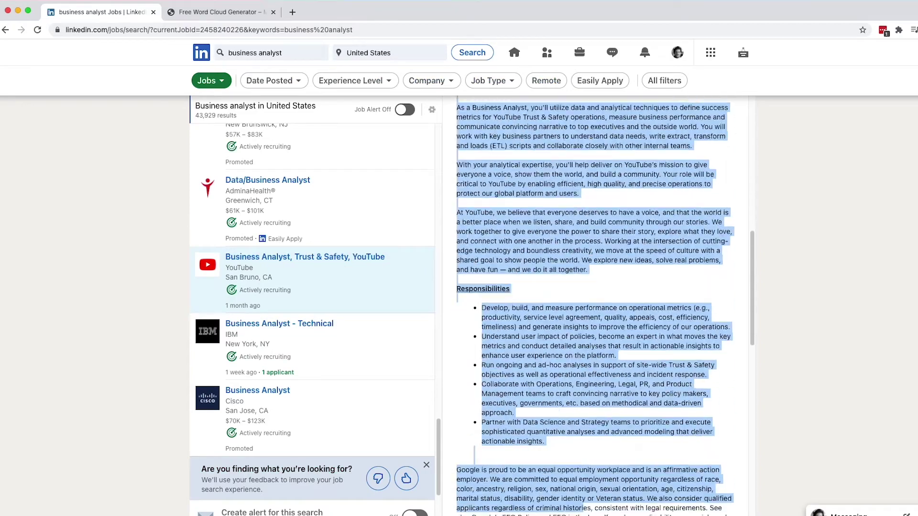
# - Paste the business analyst job description into MonkeyLearn WordCloud Generator and generate its keyword cloud
pyautogui.hotkey('ctrl', 'Tab')
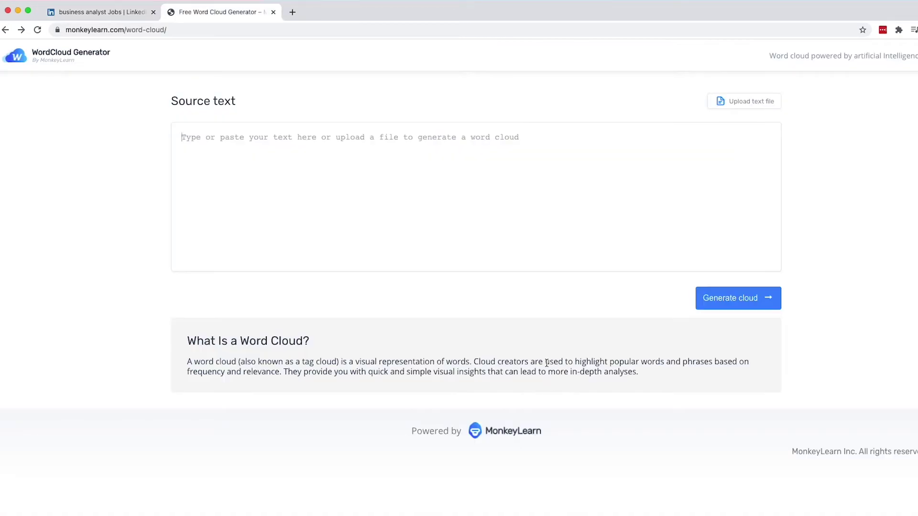
pyautogui.press('cmd+v')
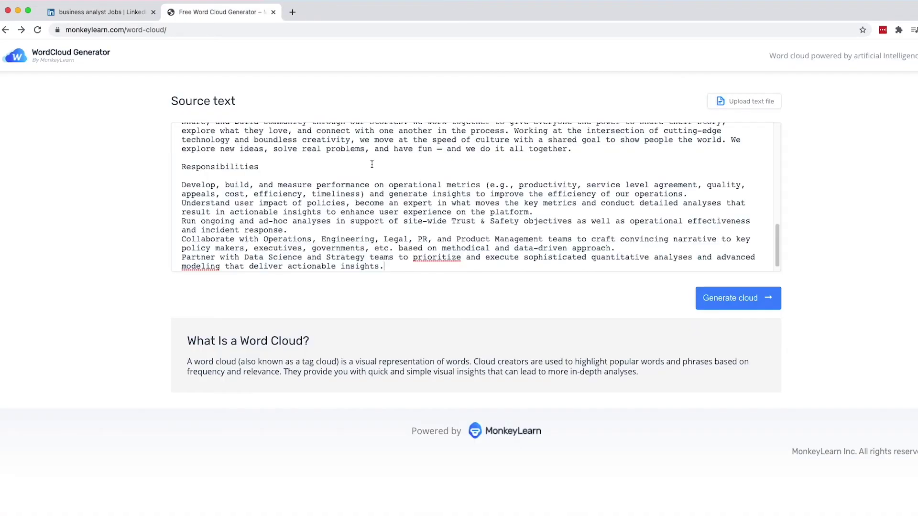
pyautogui.click(705, 292)
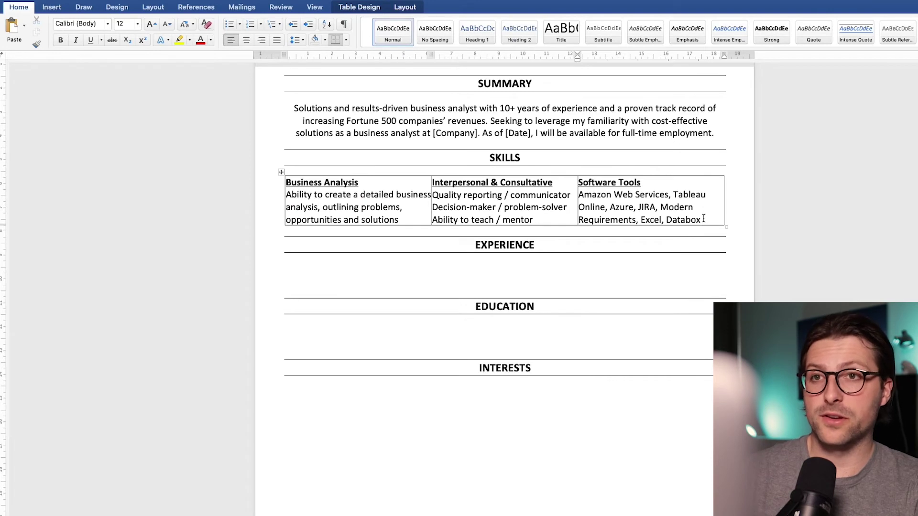
# - Centre the Interpersonal & Consultative cell and right-align the Software Tools cell
pyautogui.moveTo(532, 220); pyautogui.dragTo(438, 190)
pyautogui.click(246, 40)
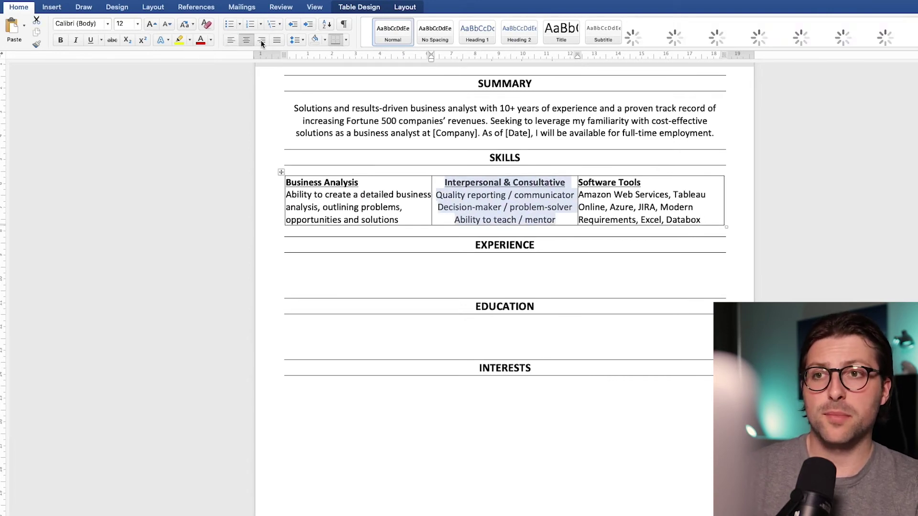
pyautogui.click(687, 219)
pyautogui.moveTo(688, 220); pyautogui.dragTo(580, 182)
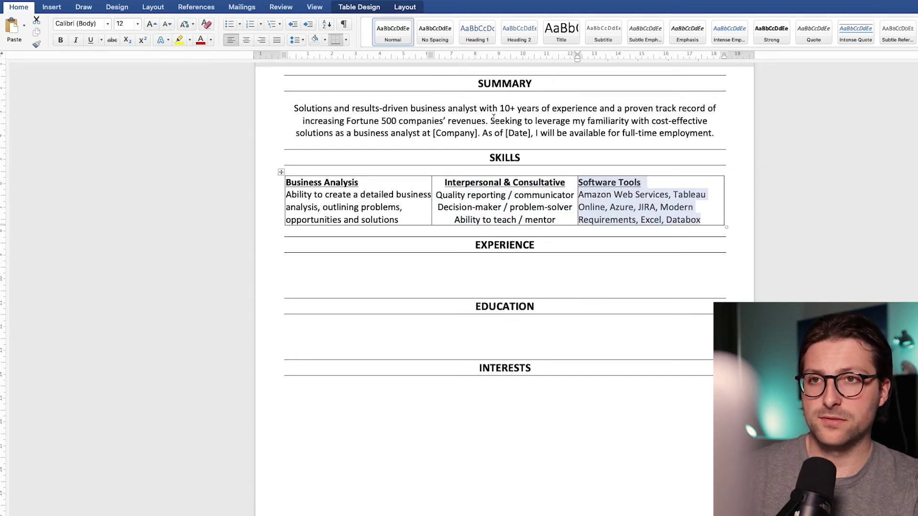
pyautogui.click(261, 40)
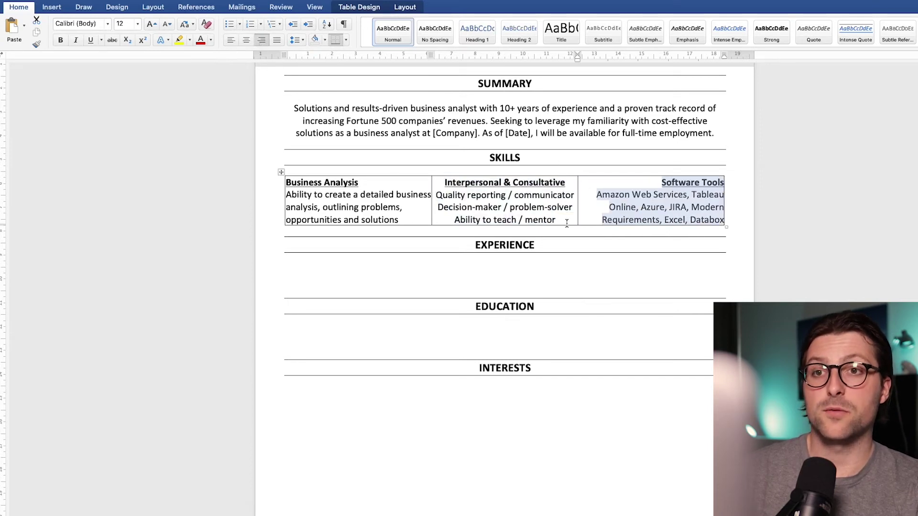
# - Select all three skills table cells and set Borders to No Border
pyautogui.click(703, 220)
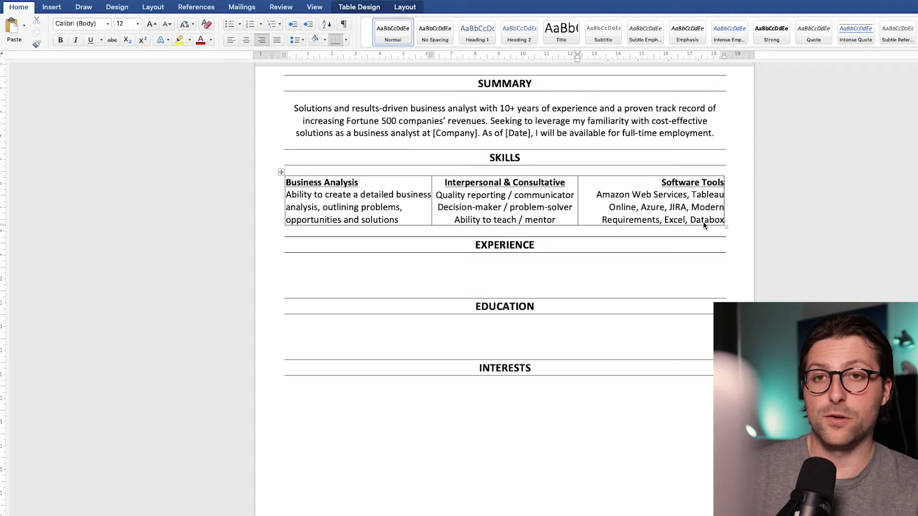
pyautogui.moveTo(703, 222); pyautogui.dragTo(368, 202)
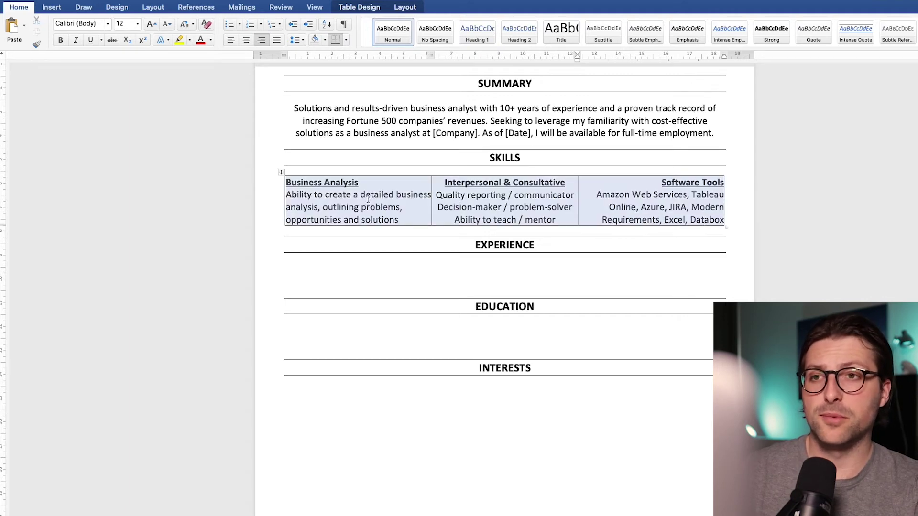
pyautogui.click(346, 41)
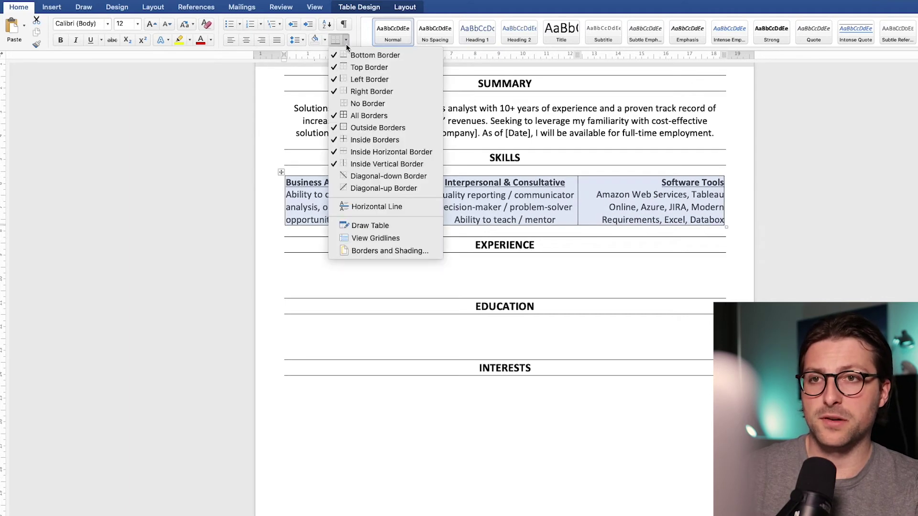
pyautogui.click(343, 104)
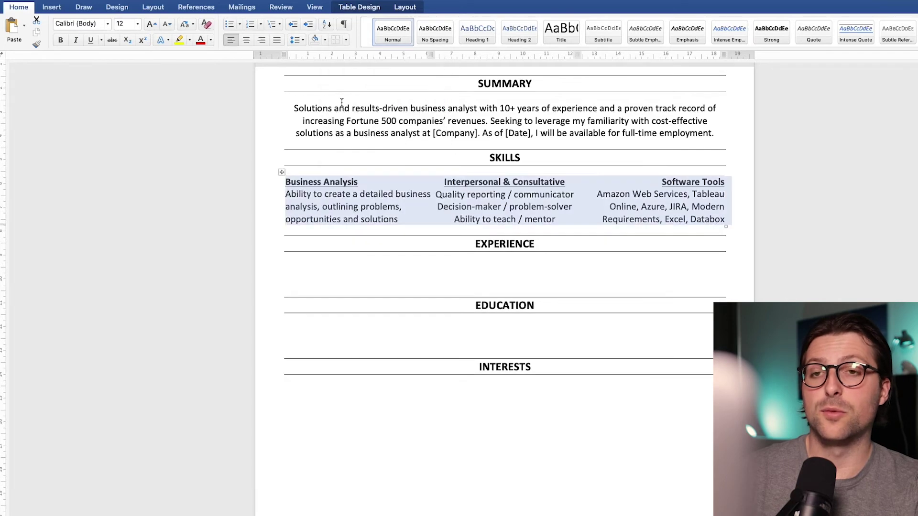
pyautogui.click(322, 273)
# - Type the job line 'Company Name | Business Analyst Los Angeles, CA | 00.0000 - 00.0000' with bold dates
pyautogui.scroll(-1, 322, 272)
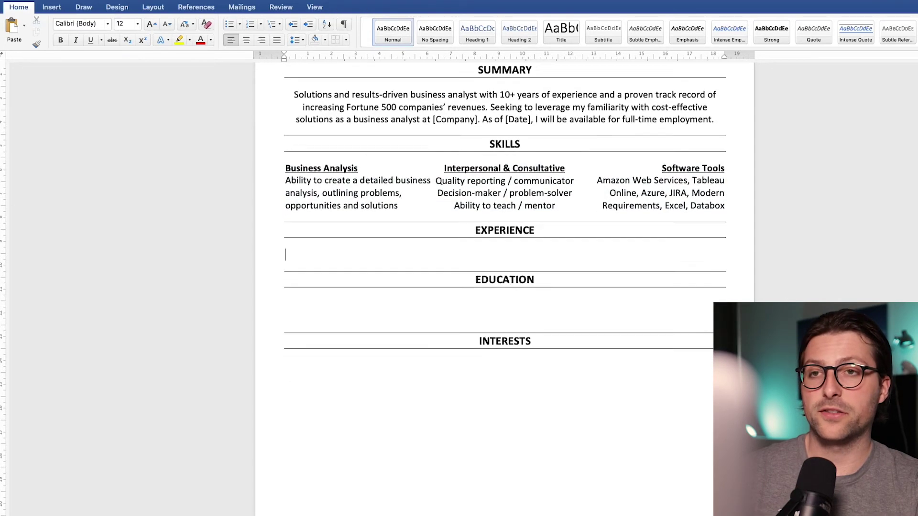
pyautogui.scroll(-4, 321, 273)
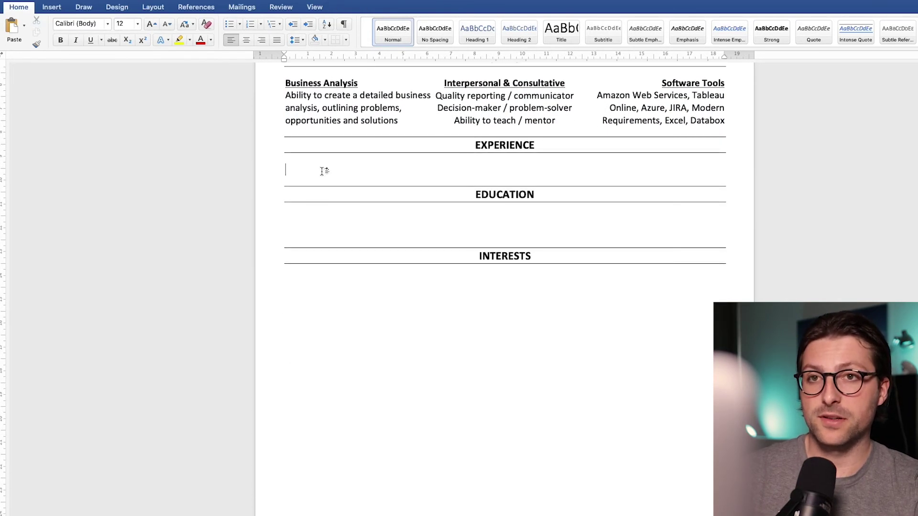
pyautogui.write('Company Name | ')
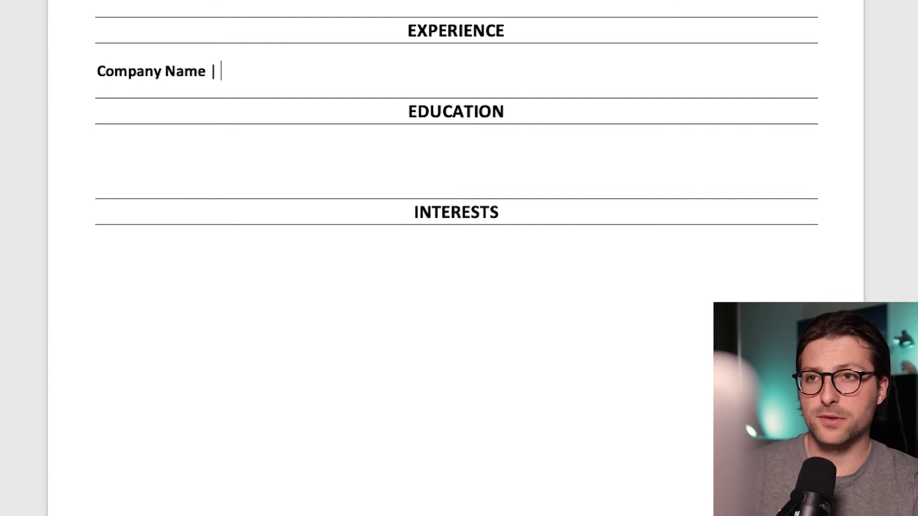
pyautogui.write('Business Analyst ')
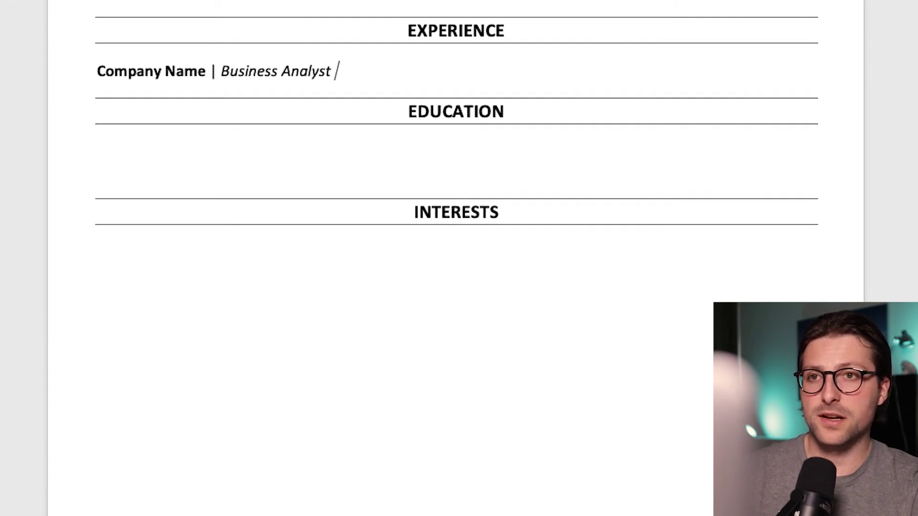
pyautogui.write('Los Ang')
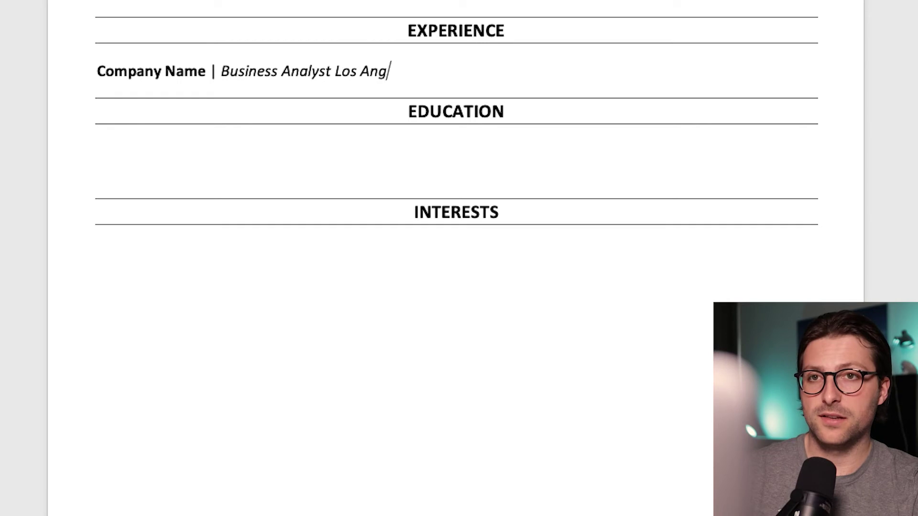
pyautogui.write('eles, CA')
pyautogui.hotkey('ctrl', 'i')
pyautogui.write('| 00.0000 - ')
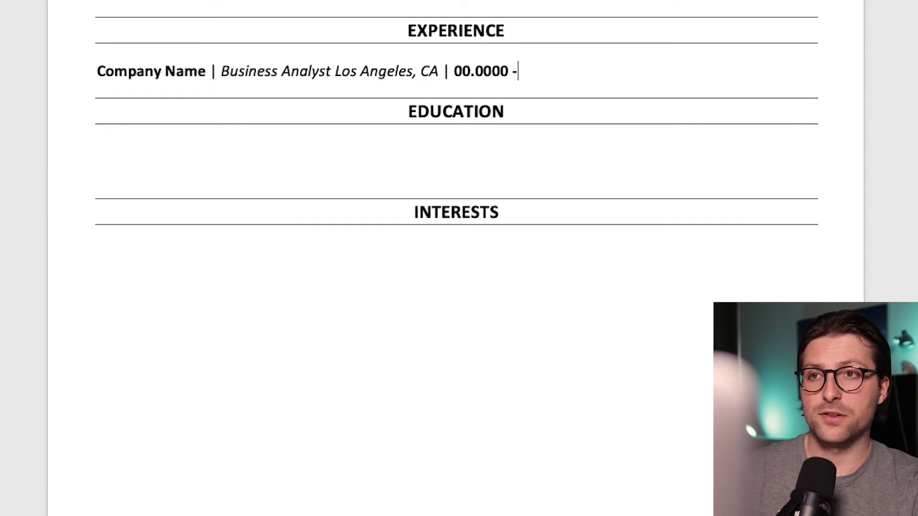
pyautogui.write('00.0000')
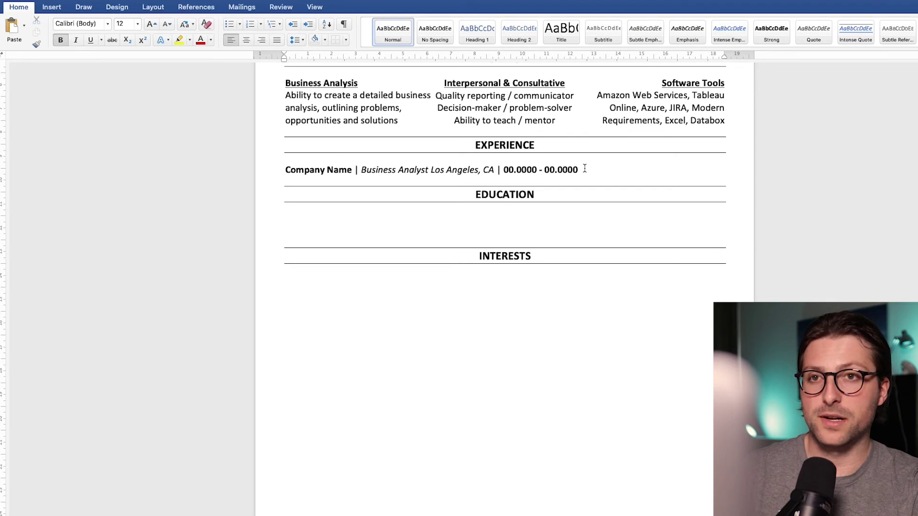
pyautogui.moveTo(285, 74)
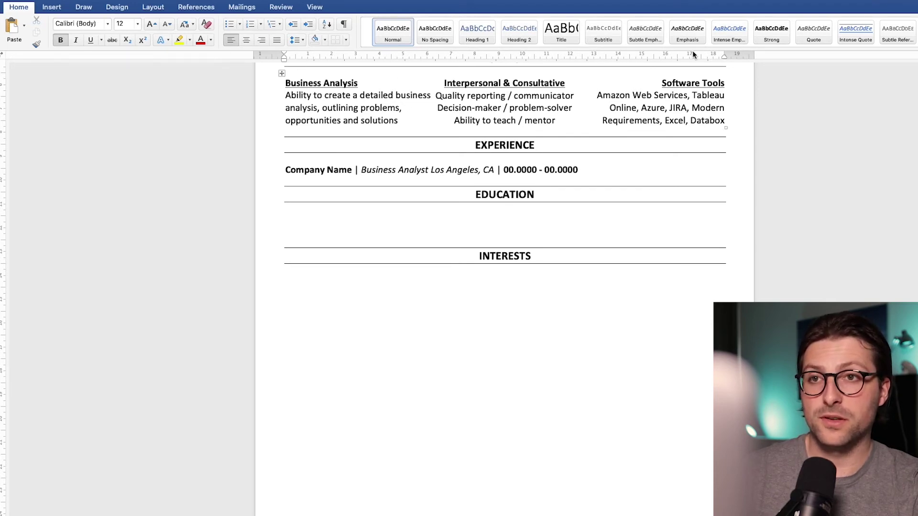
# - Show the rulers and set a right tab stop pushing Los Angeles, CA and dates to the margin
pyautogui.click(318, 12)
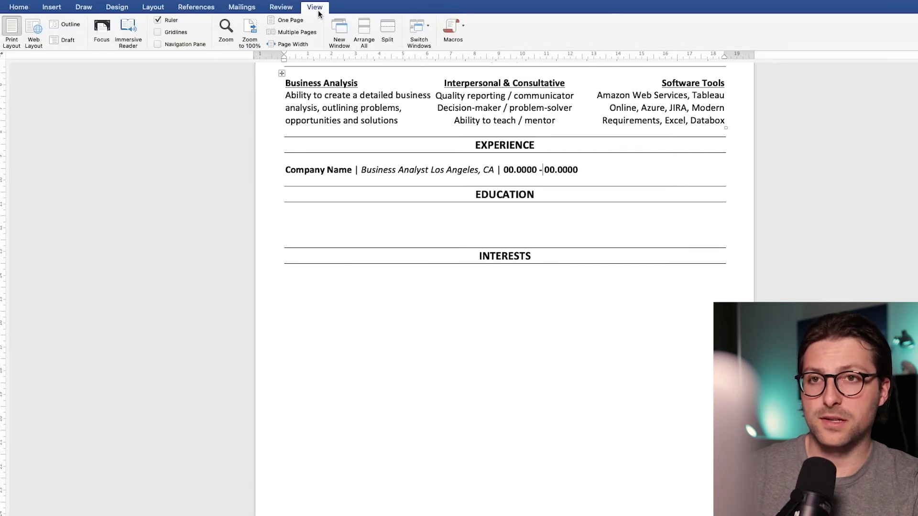
pyautogui.click(157, 20)
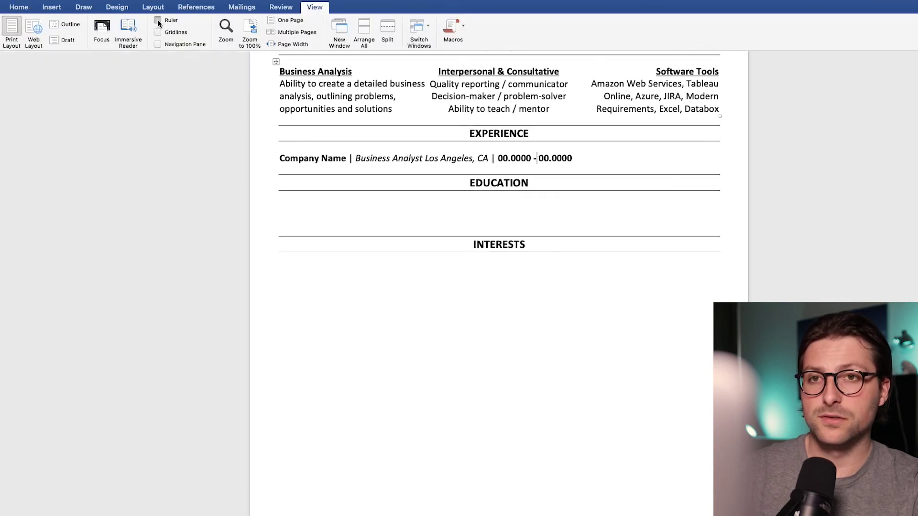
pyautogui.click(158, 20)
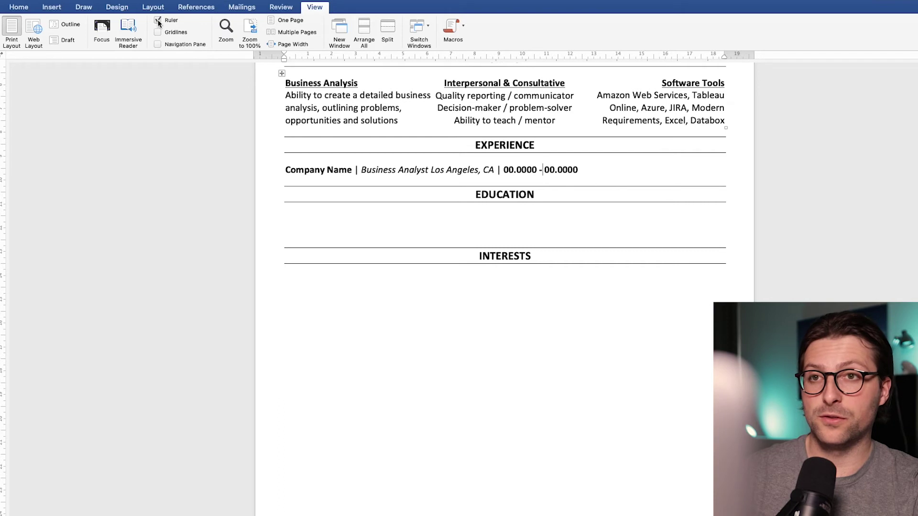
pyautogui.click(432, 170)
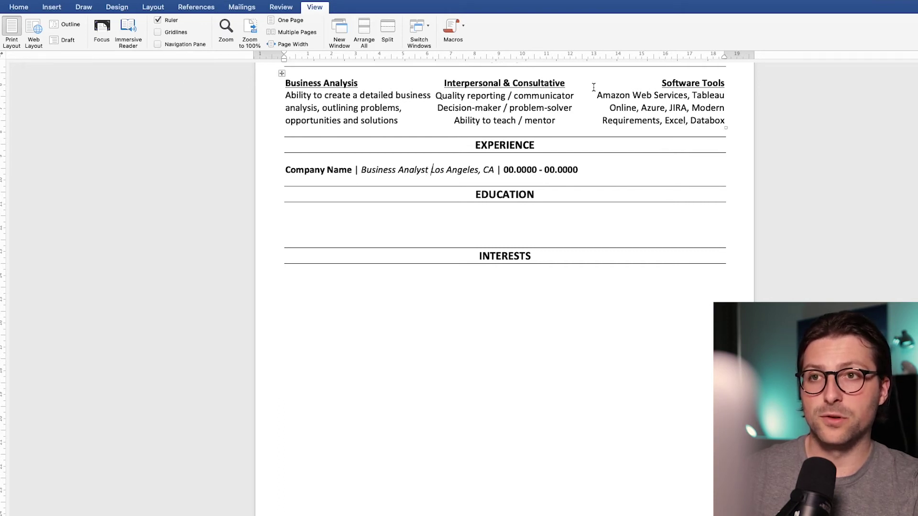
pyautogui.click(565, 58)
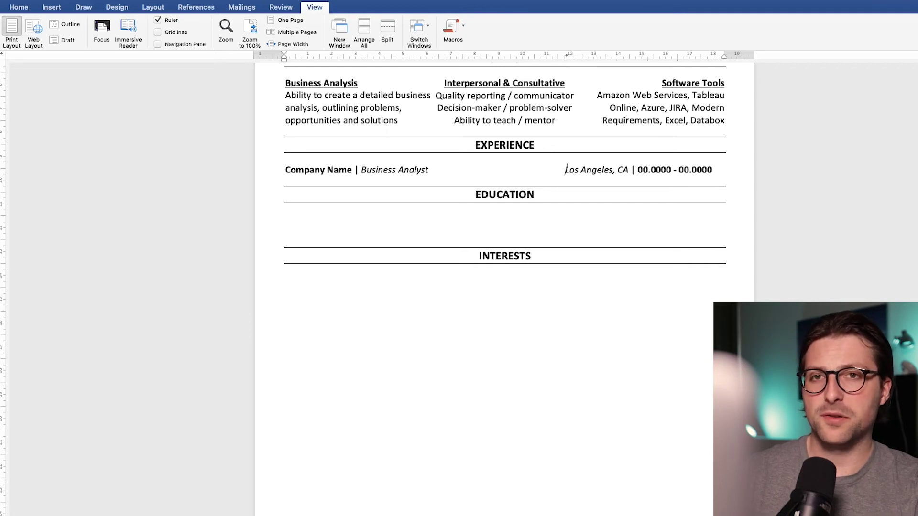
pyautogui.moveTo(565, 56); pyautogui.dragTo(576, 56)
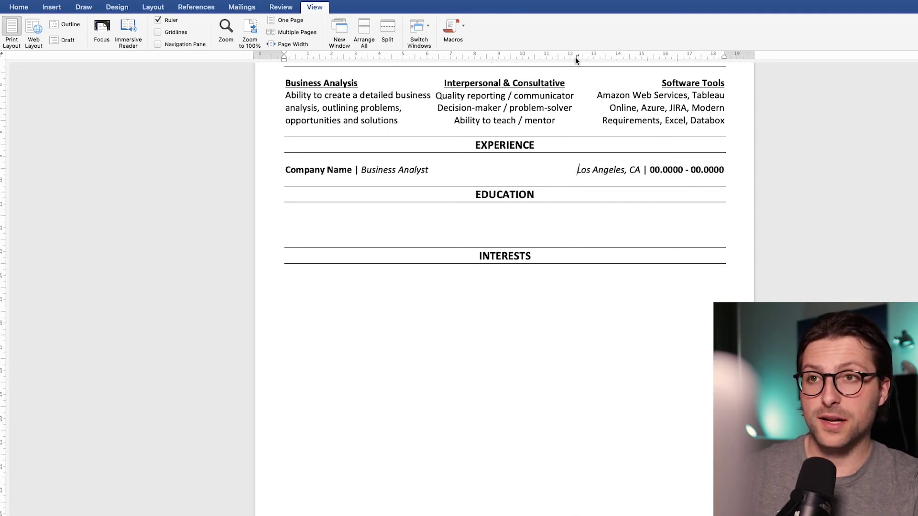
# - Start a bullet: 'Contracted to develop sales and operations strategies, set priorities and execute...'
pyautogui.press('End')
pyautogui.press('Return')
pyautogui.write('Contracted to develop sales ')
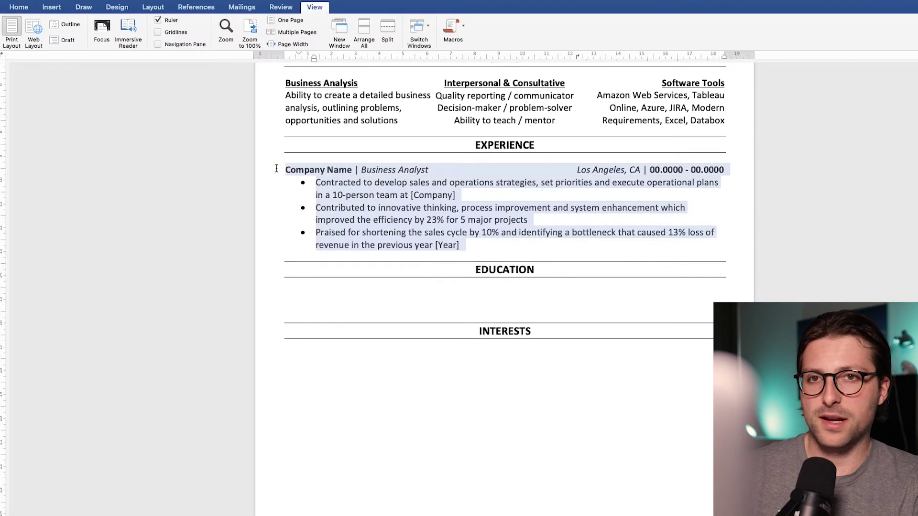
# - Paste a second copy of the job block after the first job's bullets
pyautogui.click(391, 254)
pyautogui.press('Return')
pyautogui.write('Company Name | Business Analyst\tLos Angeles, CA | 00.0000 - 00.0000 Contracted to develop sales and operations strategies, set priorities and execute operational plans in a 10-person team at [Company] Contributed to innovative thinking, process improvement and system enhancement which improved the efficiency by 23% for 5 major projects Praised for shortening the sales cycle by 10% and identifying a bottleneck that caused 13% loss of revenue in the previous year [Year]')
pyautogui.scroll(-2, 390, 253)
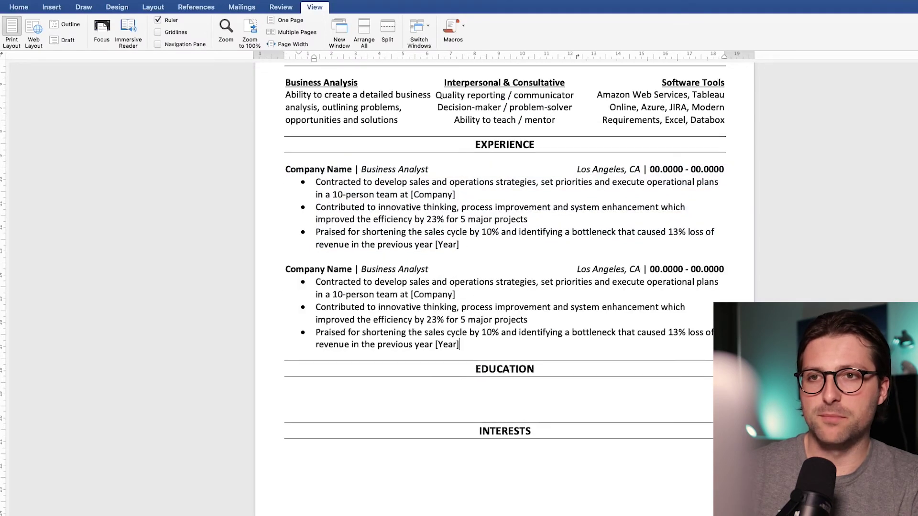
pyautogui.scroll(-2, 391, 254)
pyautogui.scroll(-1, 491, 285)
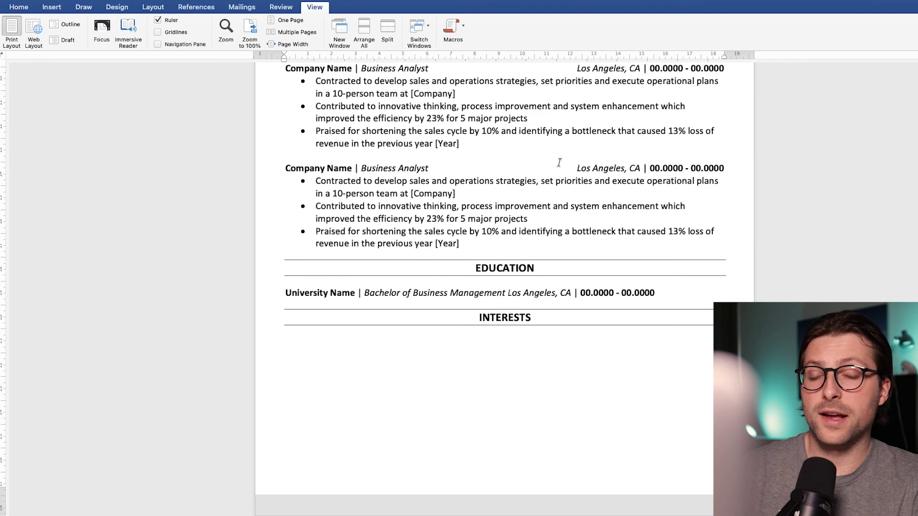
# - Right-align the university line, then add 'Cumulative GPA: 3.80/4.00' and Relevant Coursework bullets
pyautogui.press('Tab')
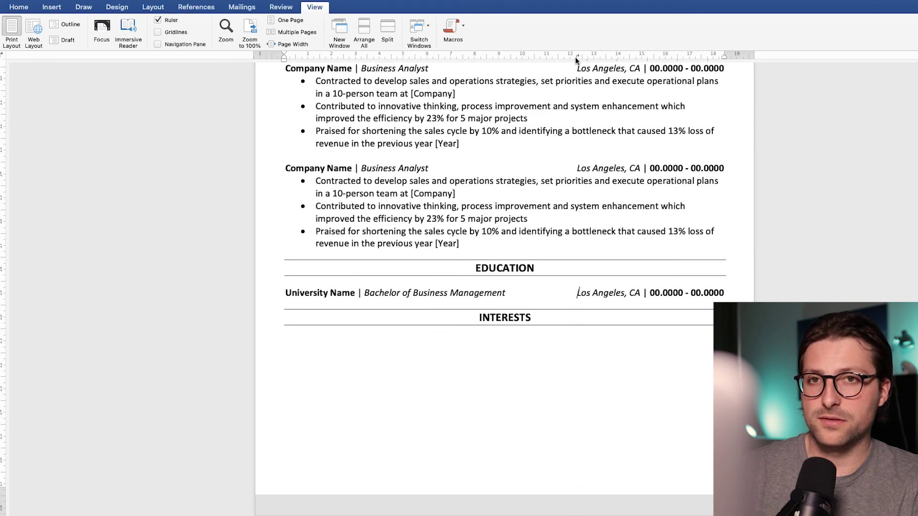
pyautogui.press('Return')
pyautogui.write('Cumulative GPA: 3.80/4.00')
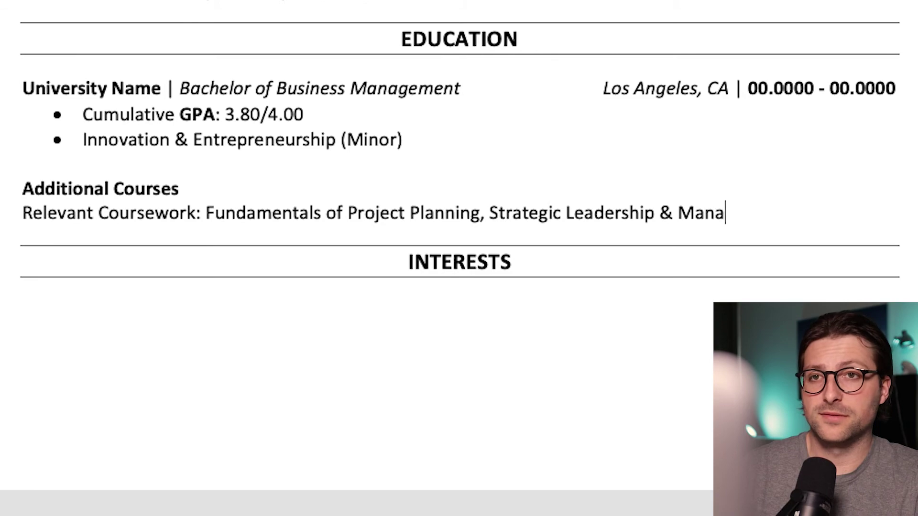
pyautogui.write('gement')
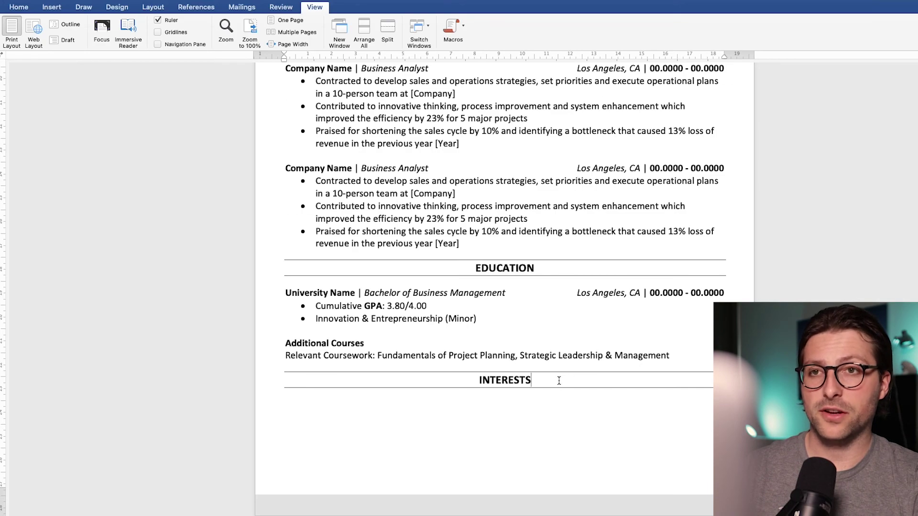
# - Rename INTERESTS to CERTIFICATES and insert a one-row, three-column table beneath it
pyautogui.tripleClick(559, 380)
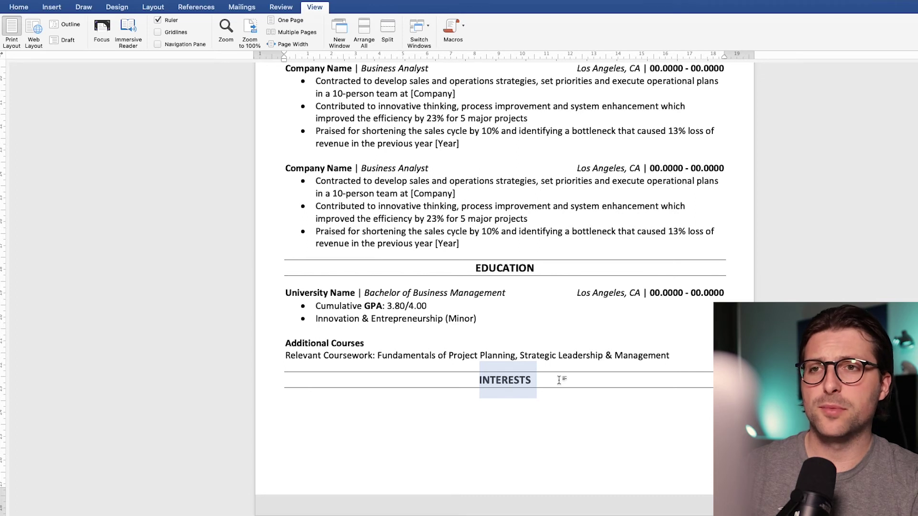
pyautogui.write('CERTIFICATE')
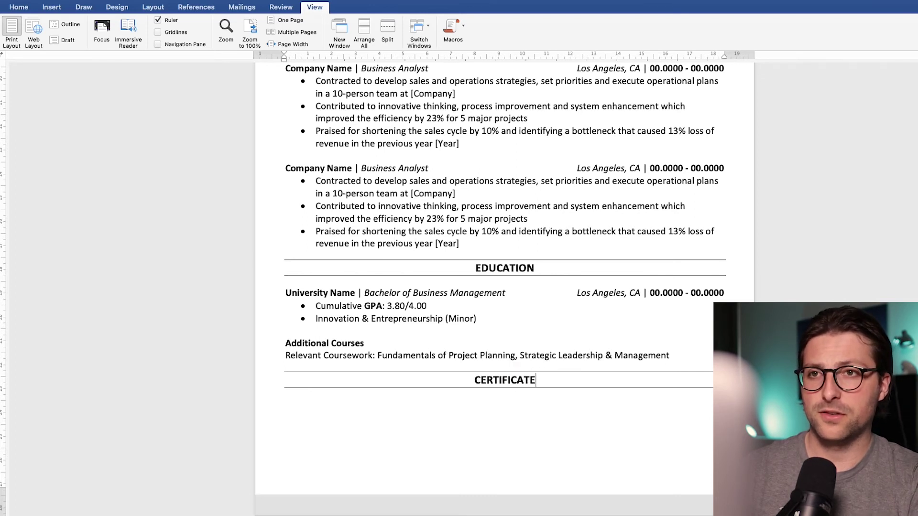
pyautogui.write('S')
pyautogui.click(369, 407)
pyautogui.click(51, 6)
pyautogui.click(97, 26)
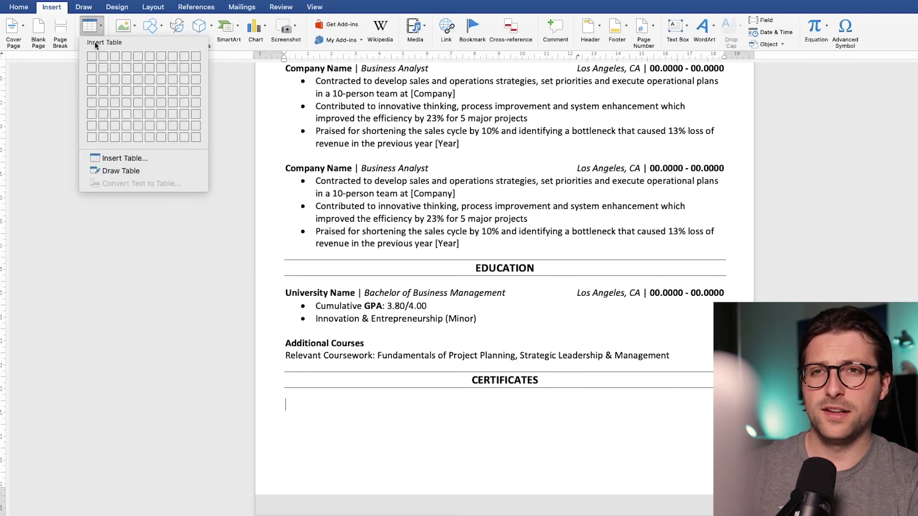
pyautogui.click(118, 56)
# - Fill the cells with CCBA (University of Pennsylvania), CBAP (International Institute of BA) and CFLBA (IQBBA)
pyautogui.write('Certification')
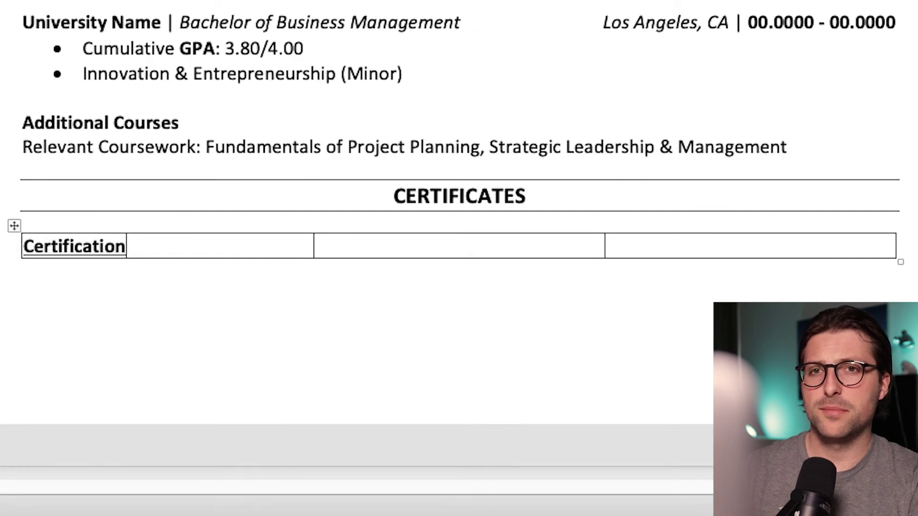
pyautogui.write(' of Competency in B')
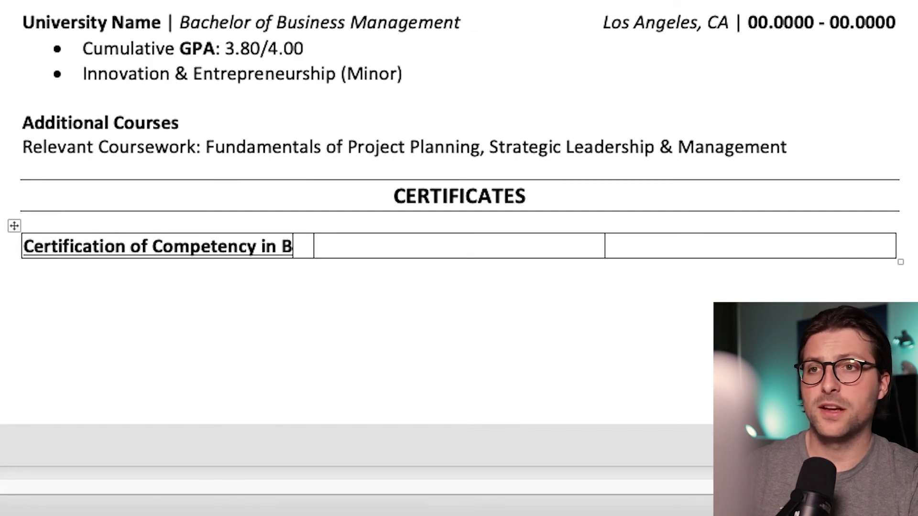
pyautogui.write('usiness Analysis')
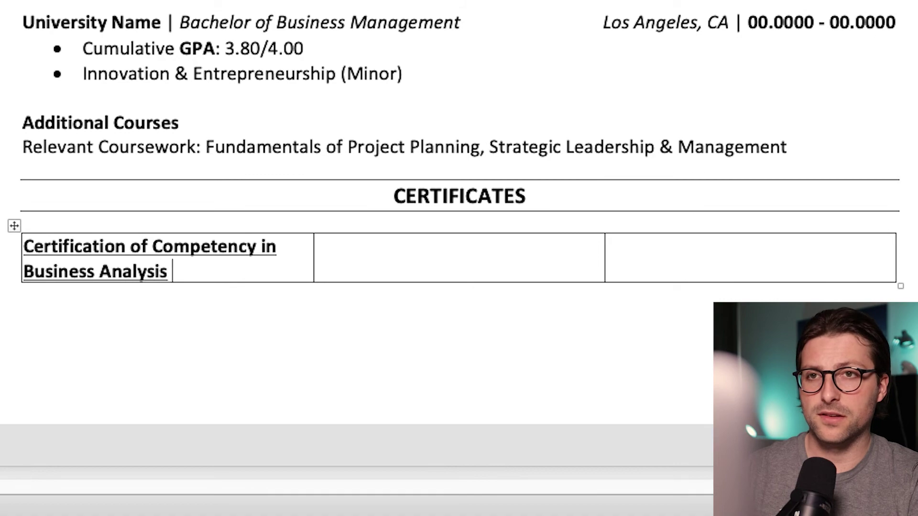
pyautogui.write(' (CCBA) University of Pennsylvania (Date)')
pyautogui.press('Tab')
pyautogui.write('Certified Business Analysis Professional (CBAP) International Institute of BA (Date)')
pyautogui.press('Tab')
pyautogui.write('Certified Foundation Level Business Analyst (CFLBA) IQBBA for BA')
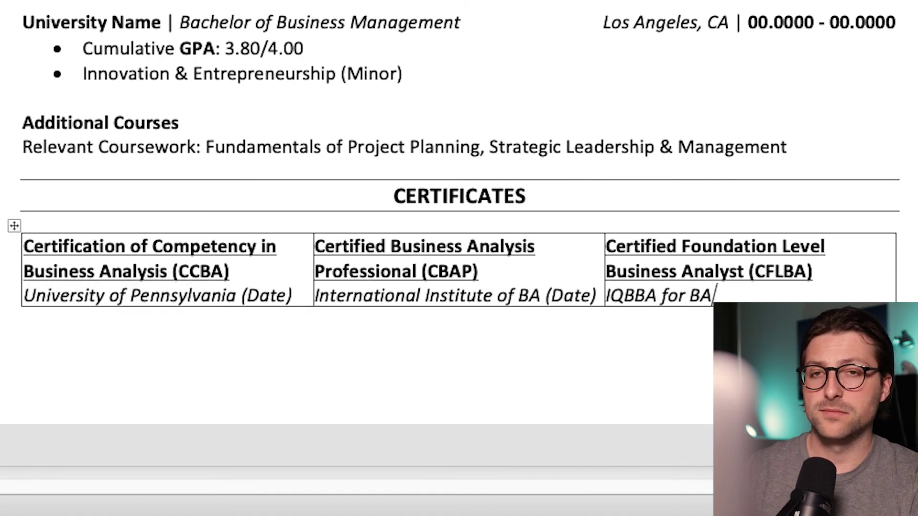
pyautogui.write(' (Date)')
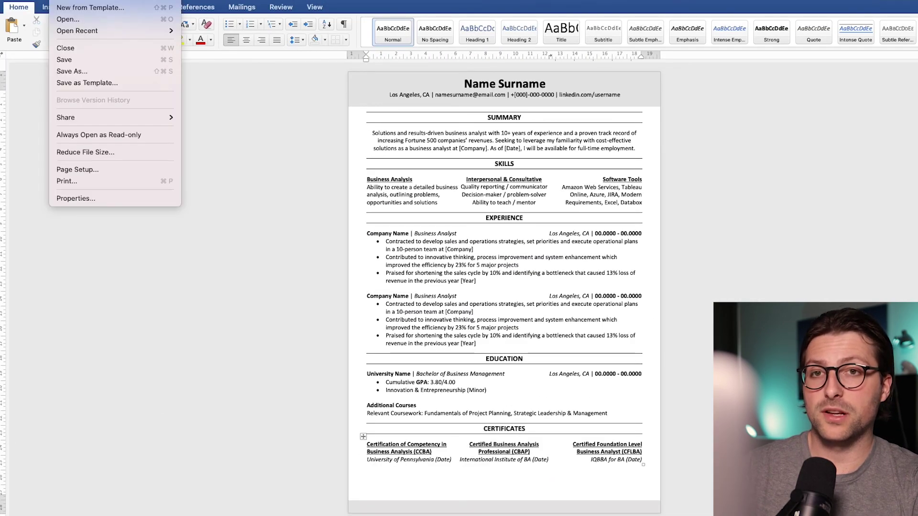
# - Save As a Word Document (.docx) on the Desktop, naming it Name Surname Resume
pyautogui.click(76, 71)
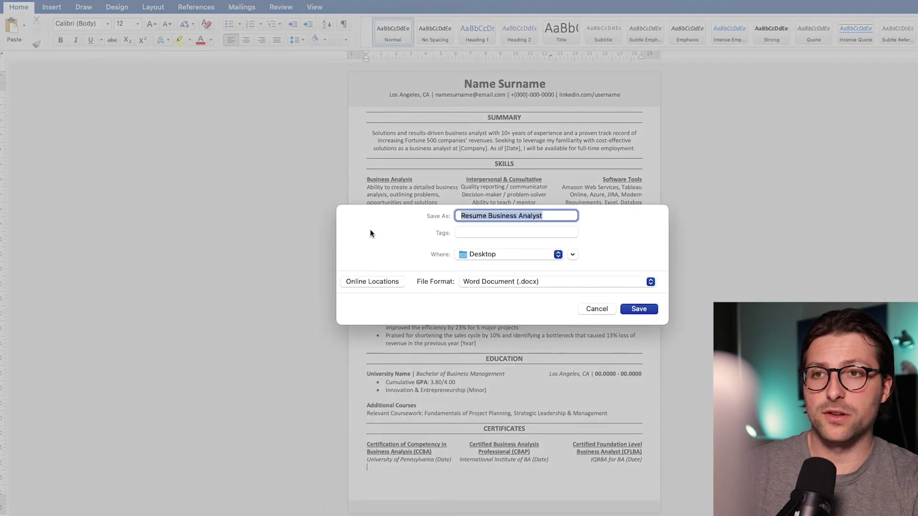
pyautogui.click(498, 282)
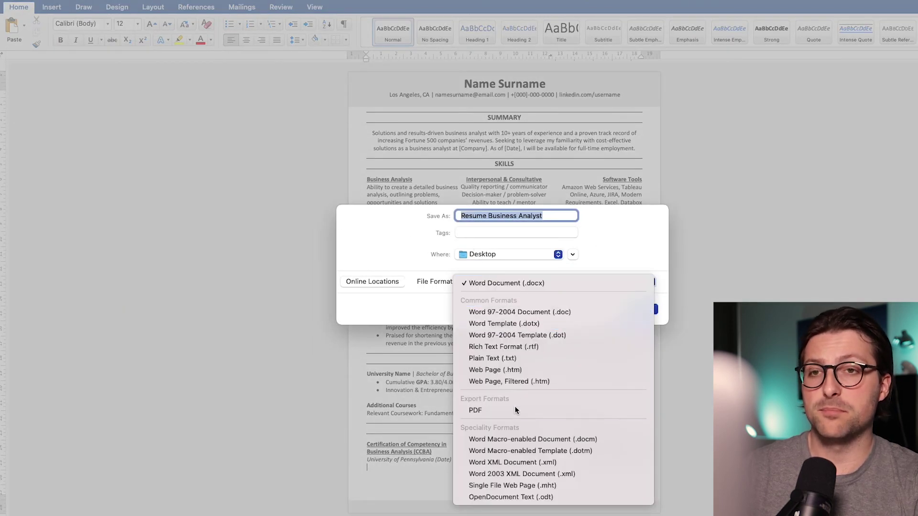
pyautogui.click(535, 285)
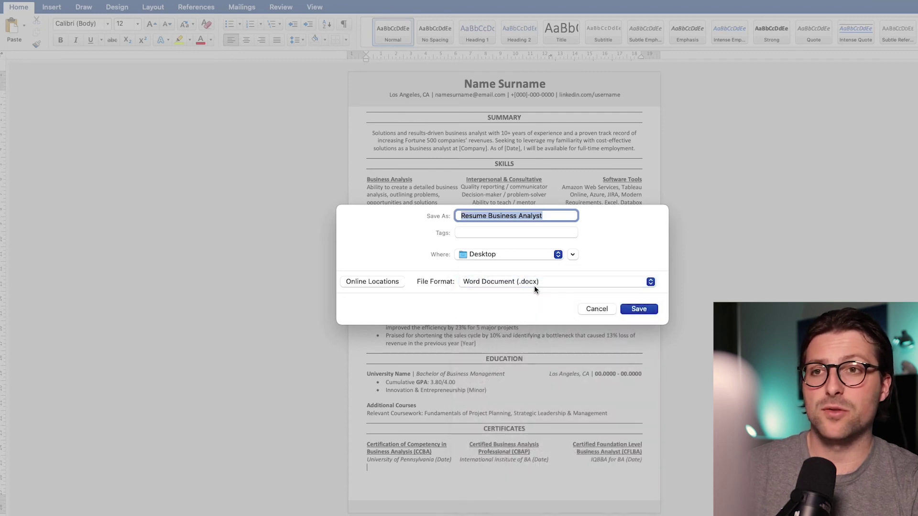
pyautogui.write('Name')
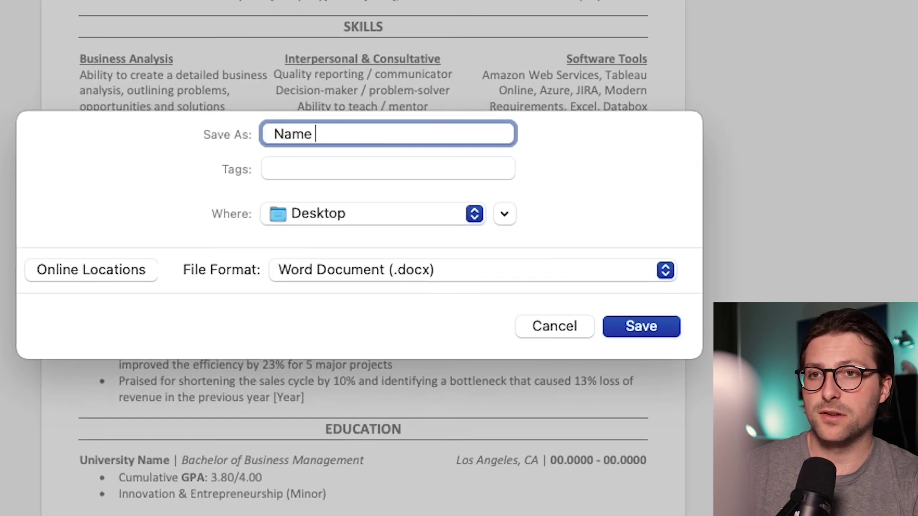